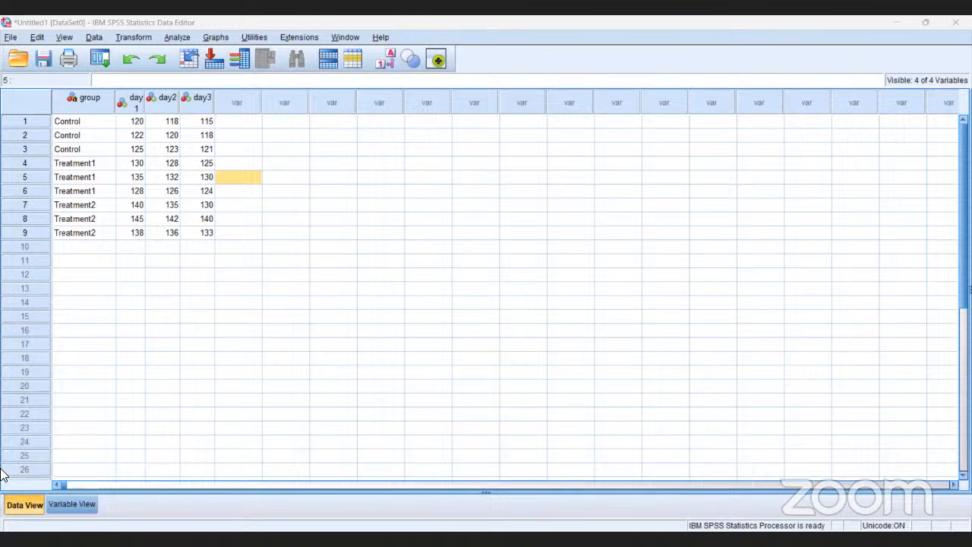
Review the definitions of the group, day1, day2 and day3 variables and return to the data values
click(67, 504)
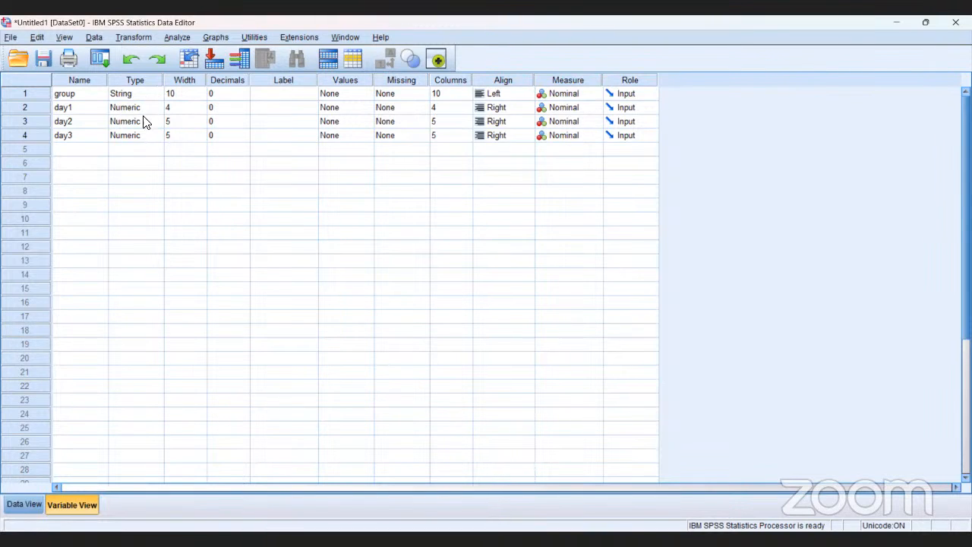
click(93, 107)
click(92, 107)
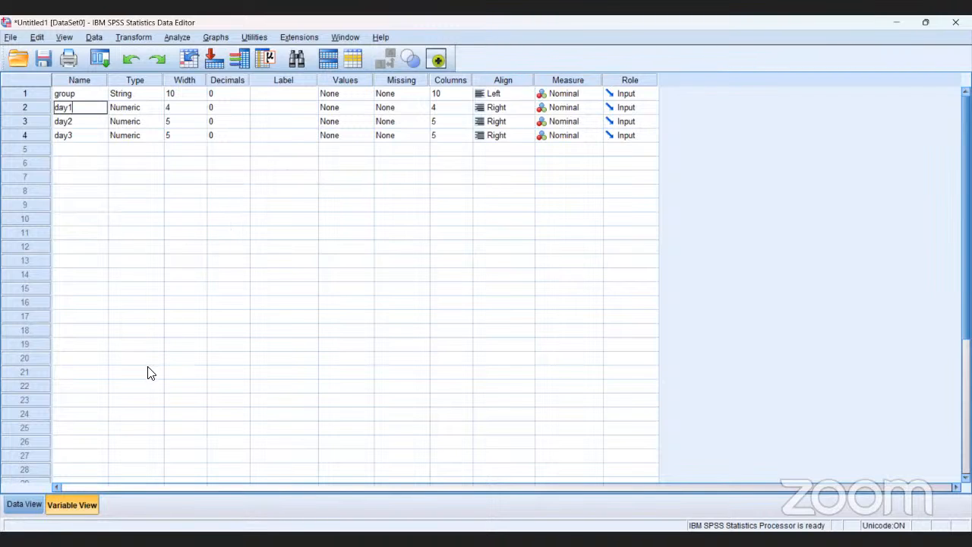
click(20, 505)
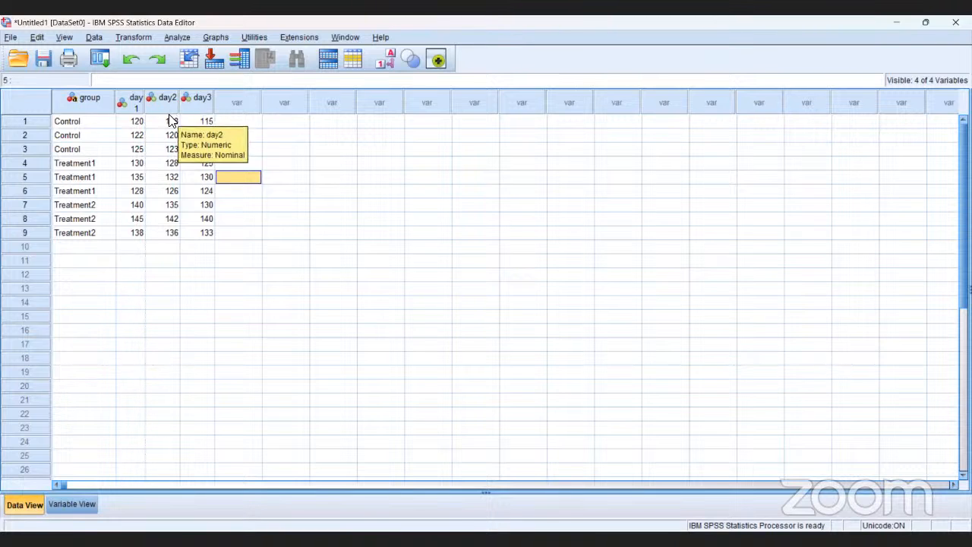
click(105, 124)
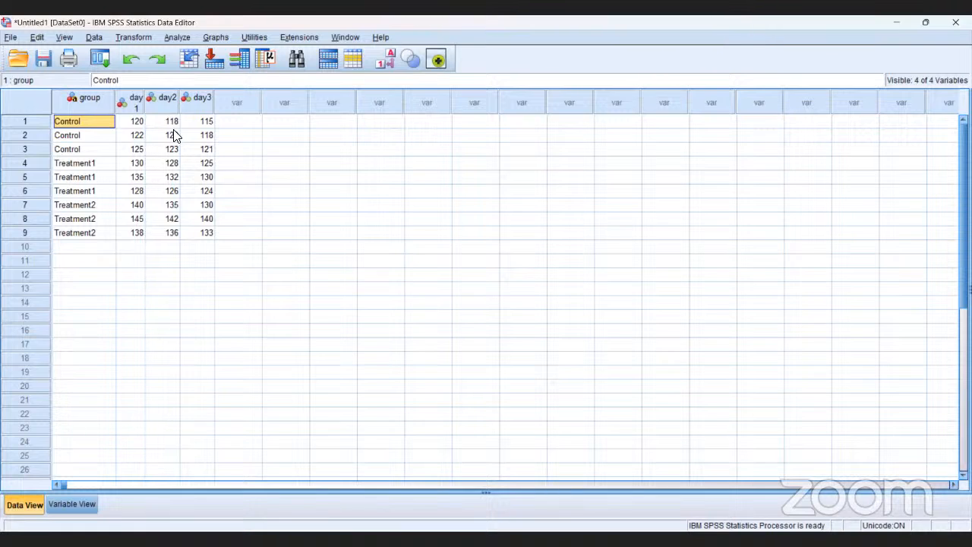
click(176, 37)
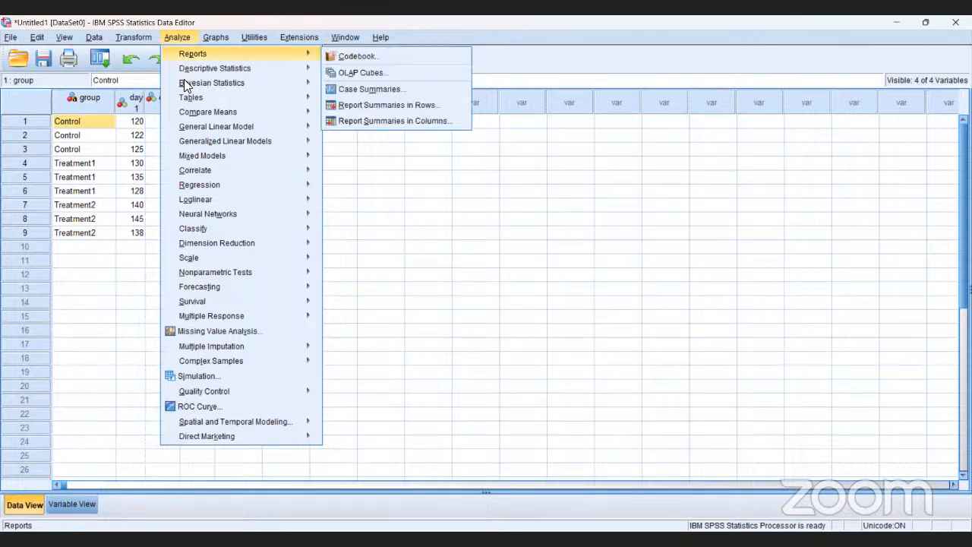
mouse_move(187, 102)
mouse_move(193, 126)
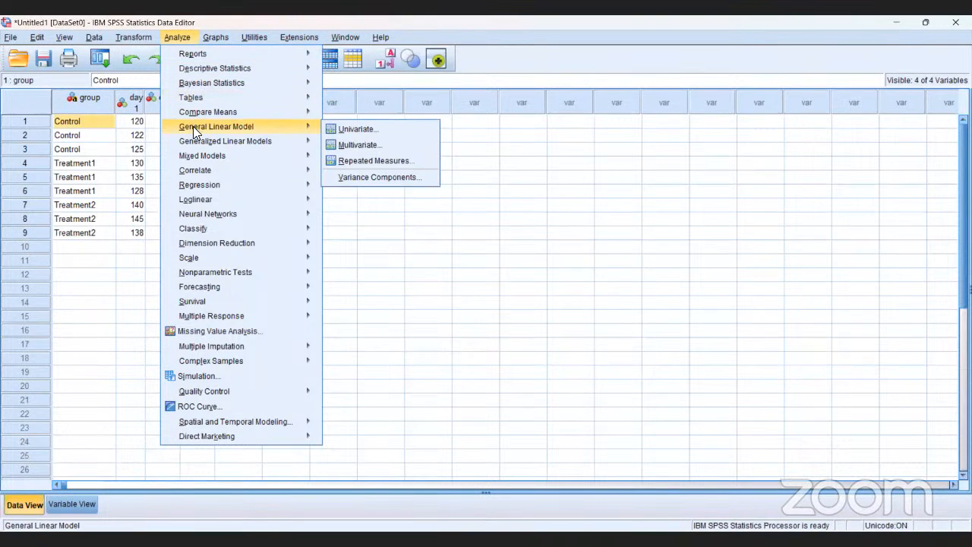
click(362, 161)
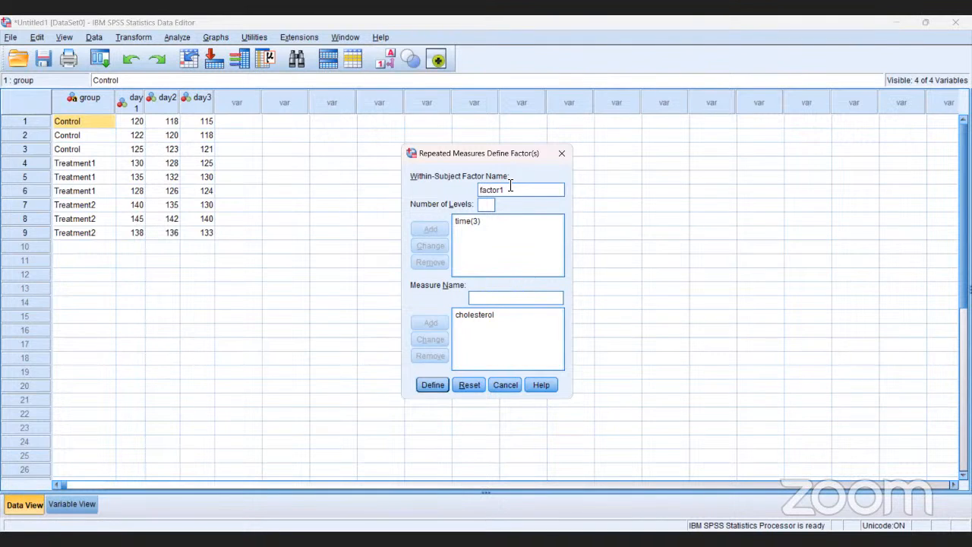
key(Right)
key(Right)
key(Right)
key(Right)
key(BackSpace)
key(BackSpace)
key(BackSpace)
key(BackSpace)
key(BackSpace)
key(BackSpace)
key(BackSpace)
text(ime)
text(3)
key(BackSpace)
text(3)
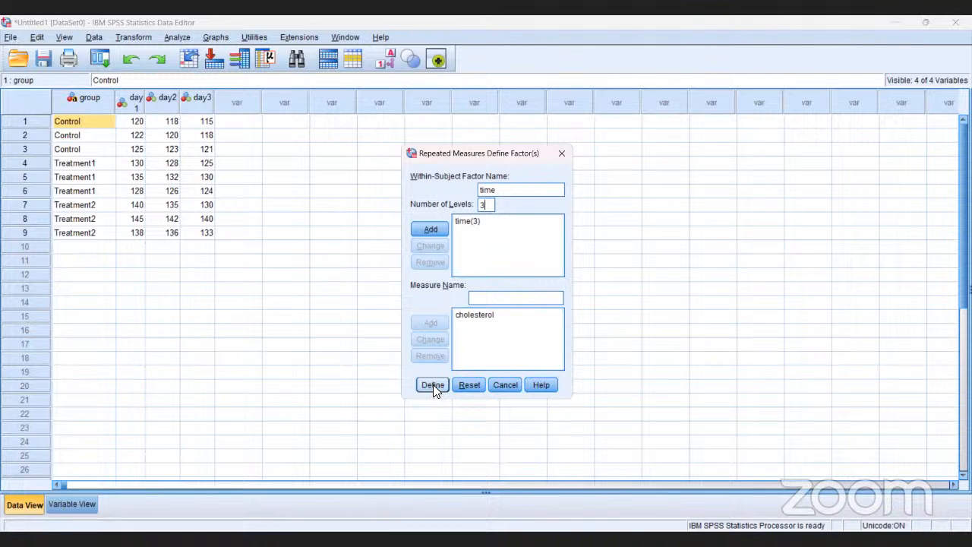
click(501, 383)
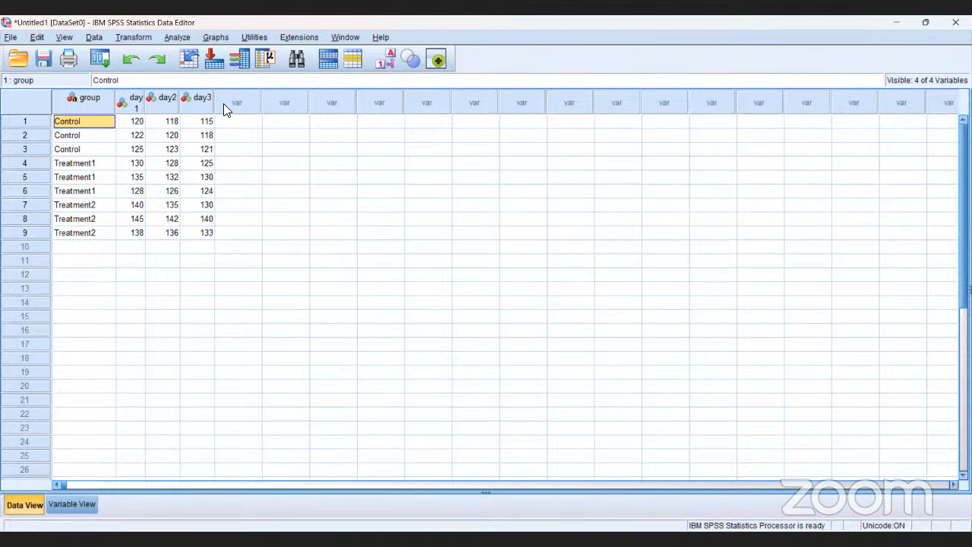
Define a repeated measures analysis with the factor time(3) and measure cholesterol, and reset its variable assignments
click(177, 37)
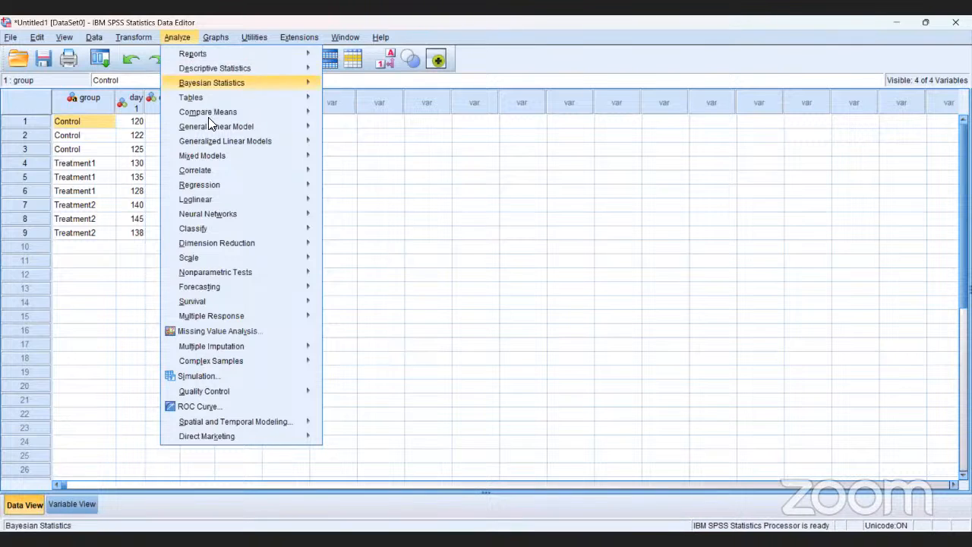
mouse_move(211, 126)
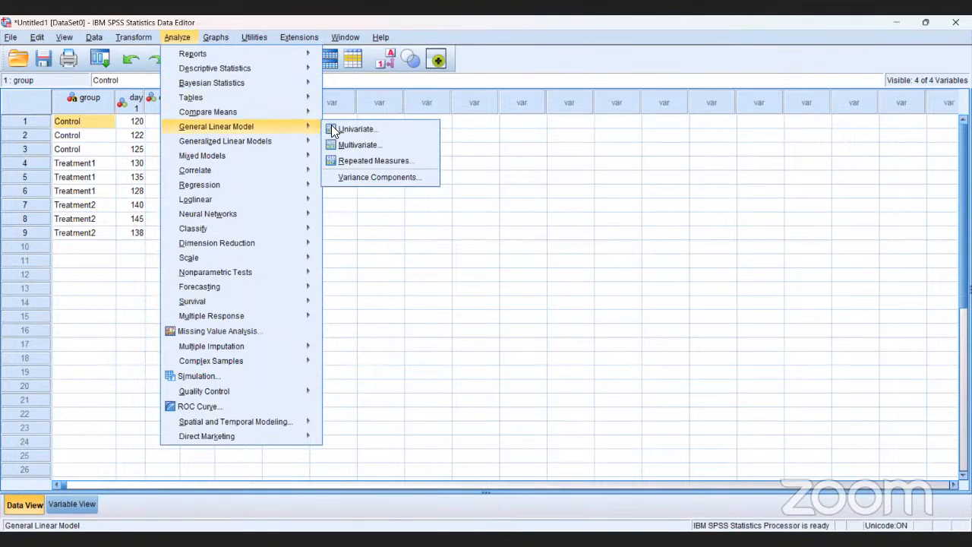
click(370, 161)
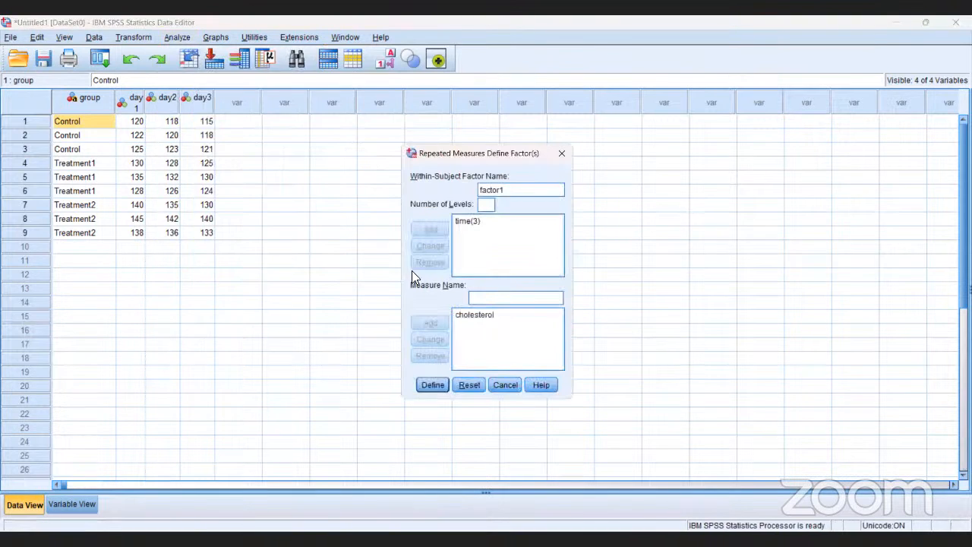
click(432, 386)
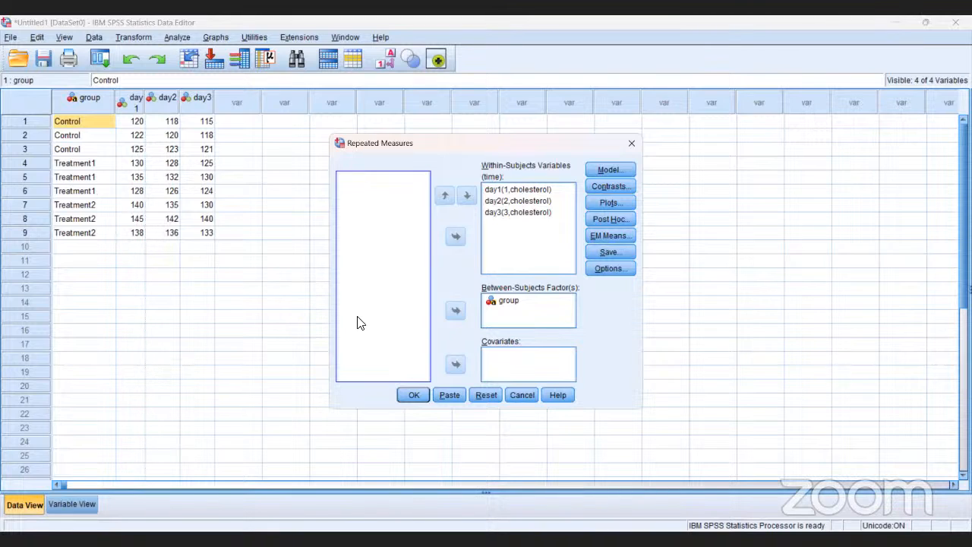
click(524, 304)
click(405, 298)
click(483, 392)
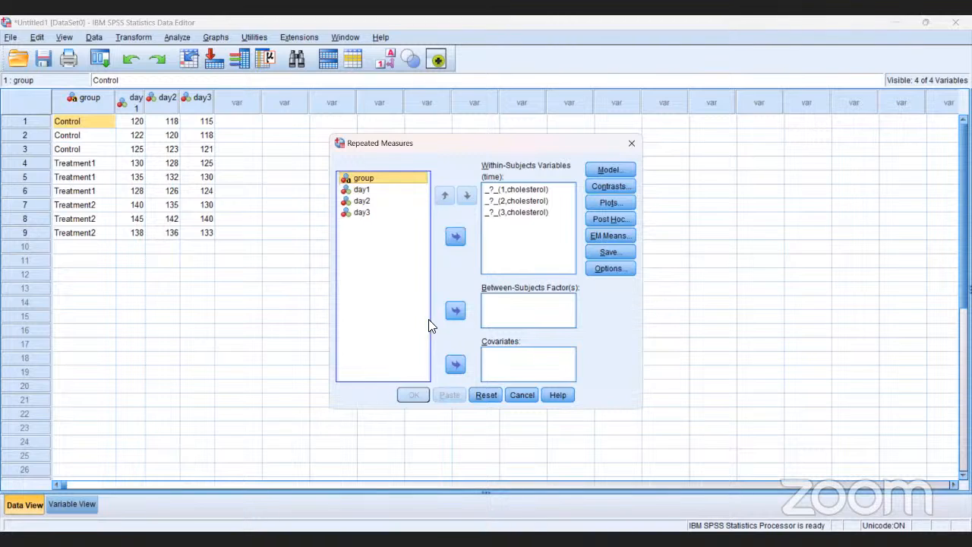
Assign day1, day2 and day3 as the within-subjects variables for time and move day3 up to the first level
click(360, 190)
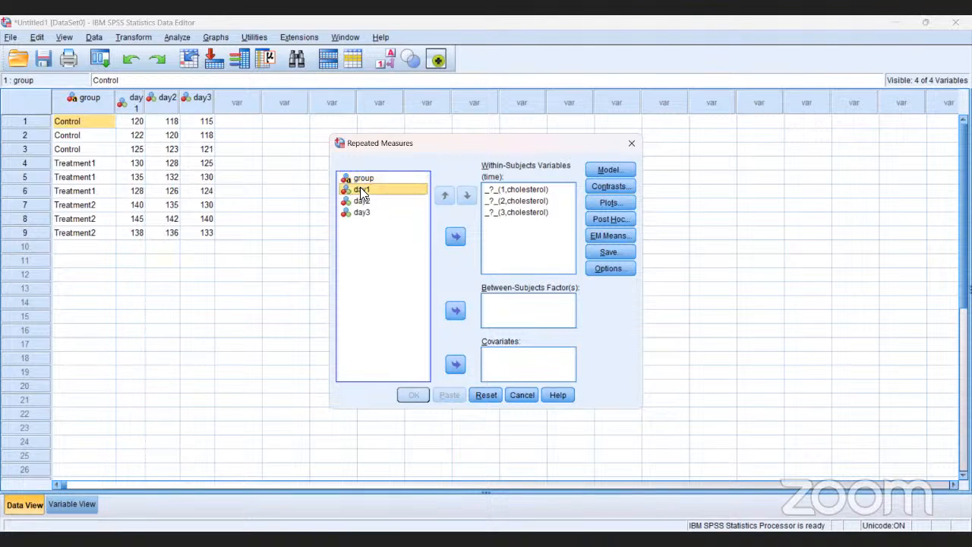
click(456, 239)
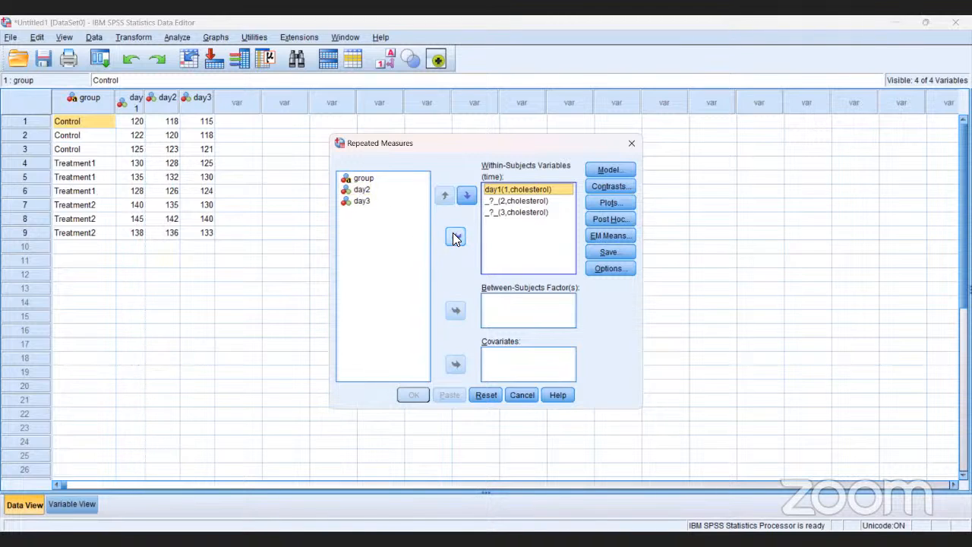
click(360, 190)
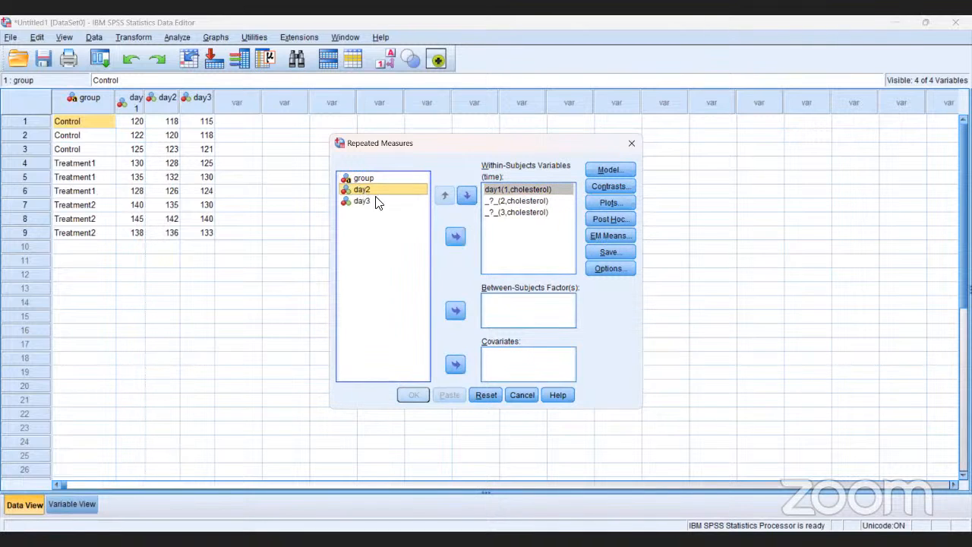
click(454, 237)
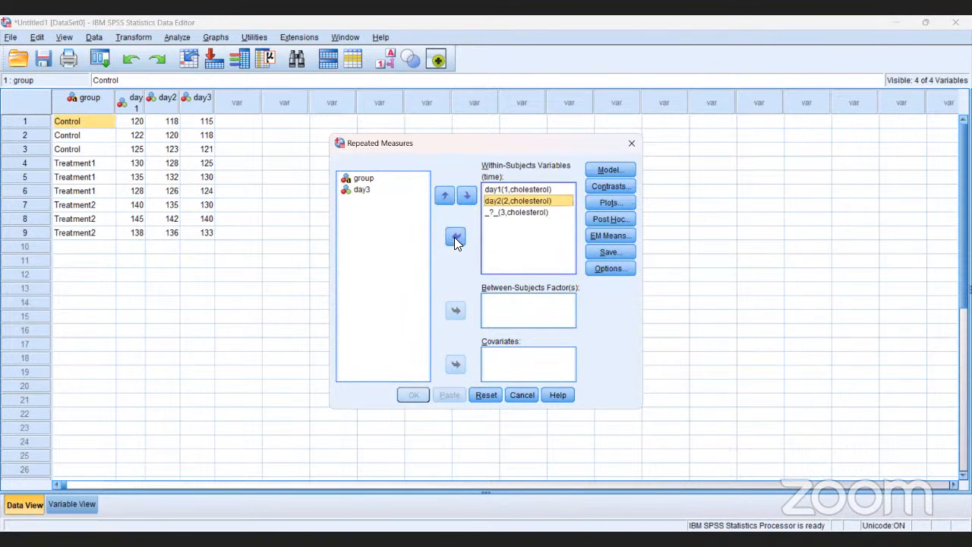
click(363, 194)
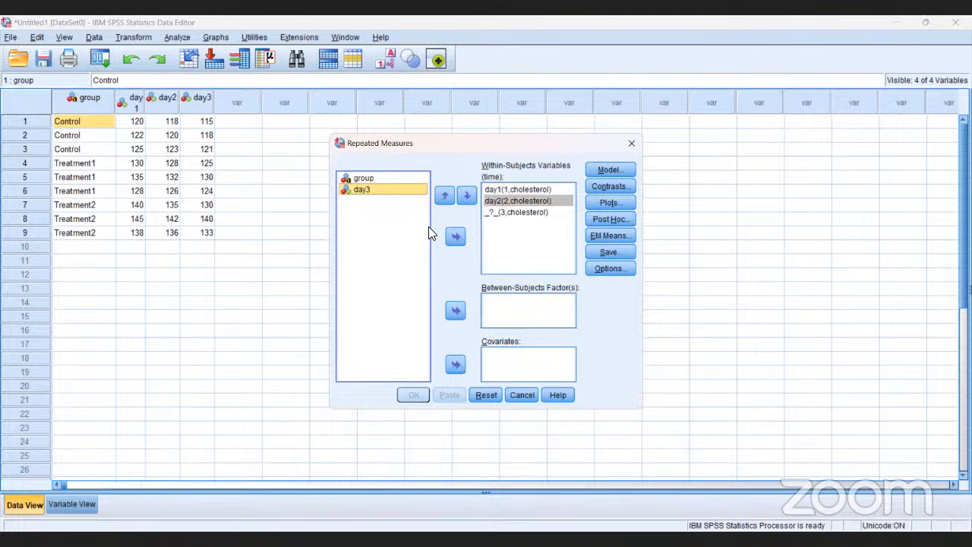
click(455, 239)
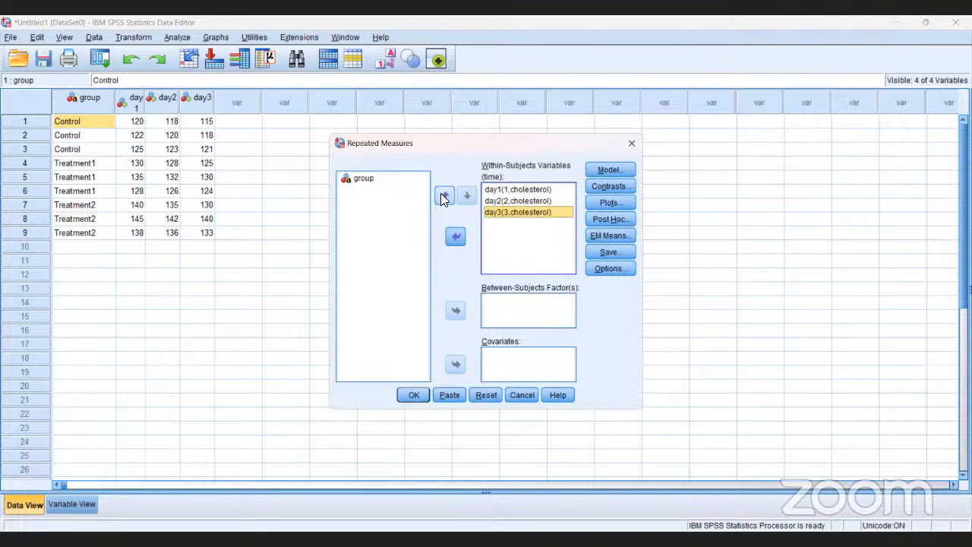
click(445, 196)
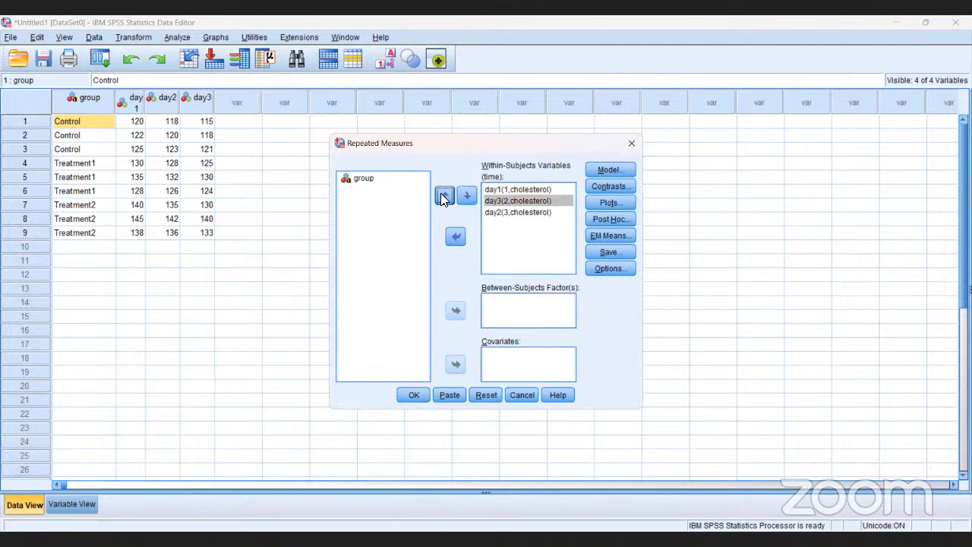
click(444, 196)
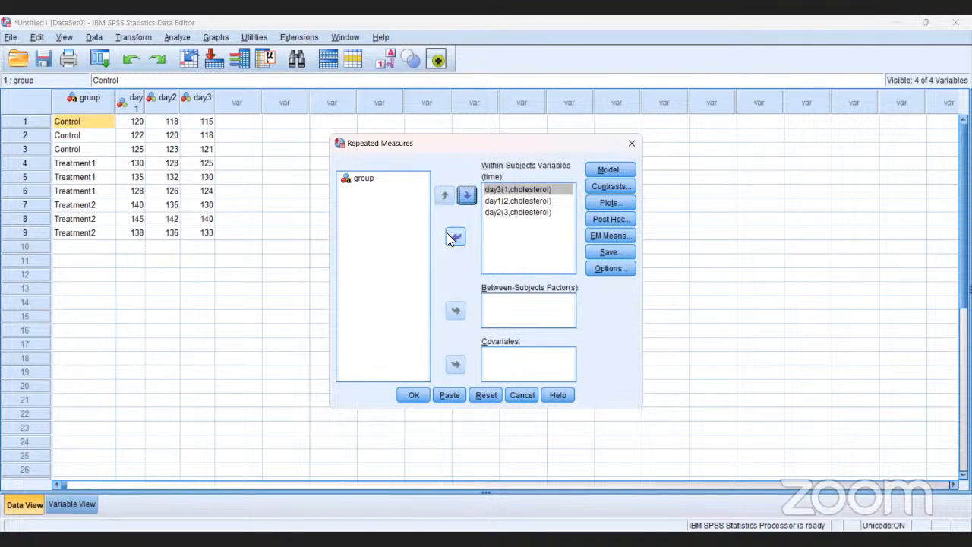
Set group as the between-subjects factor and accept the full factorial model with Type III sum of squares
click(366, 182)
click(365, 182)
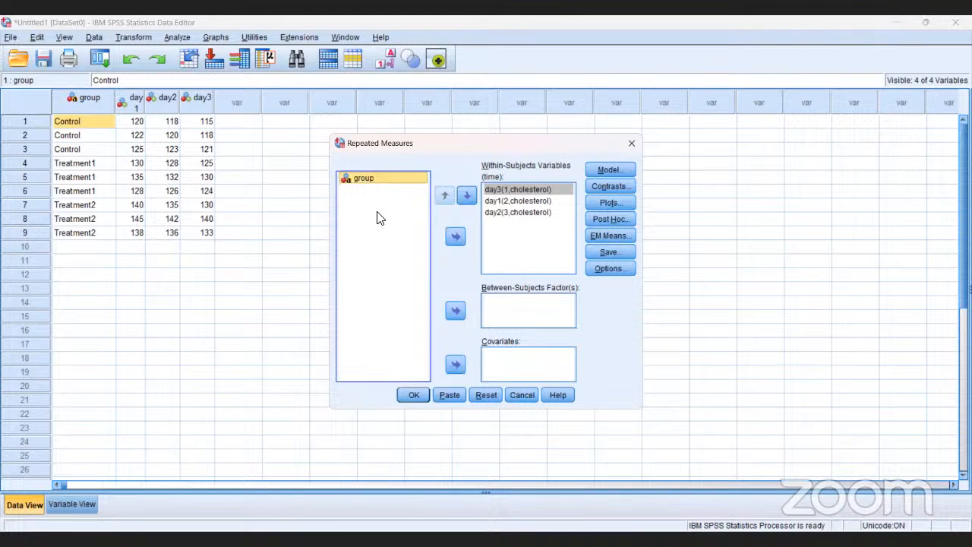
click(455, 311)
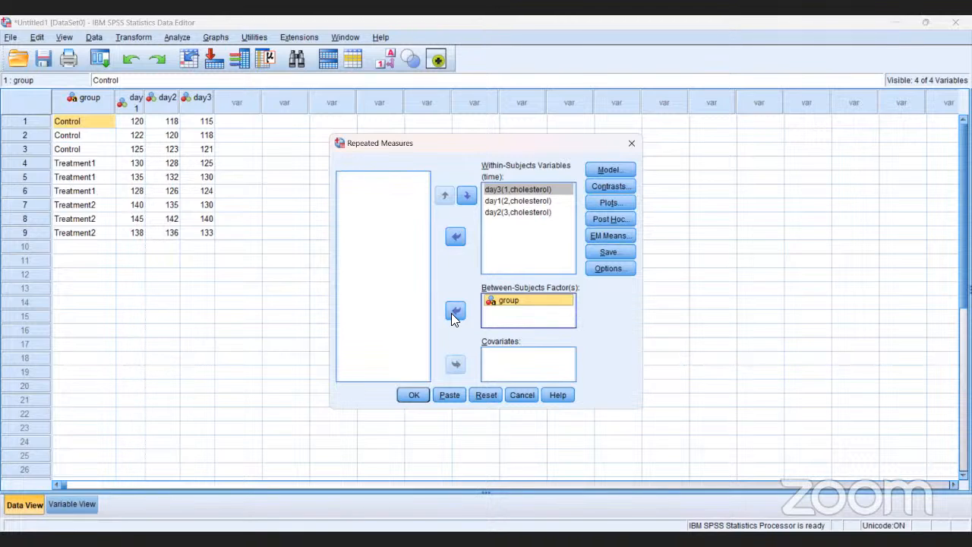
click(597, 169)
click(598, 171)
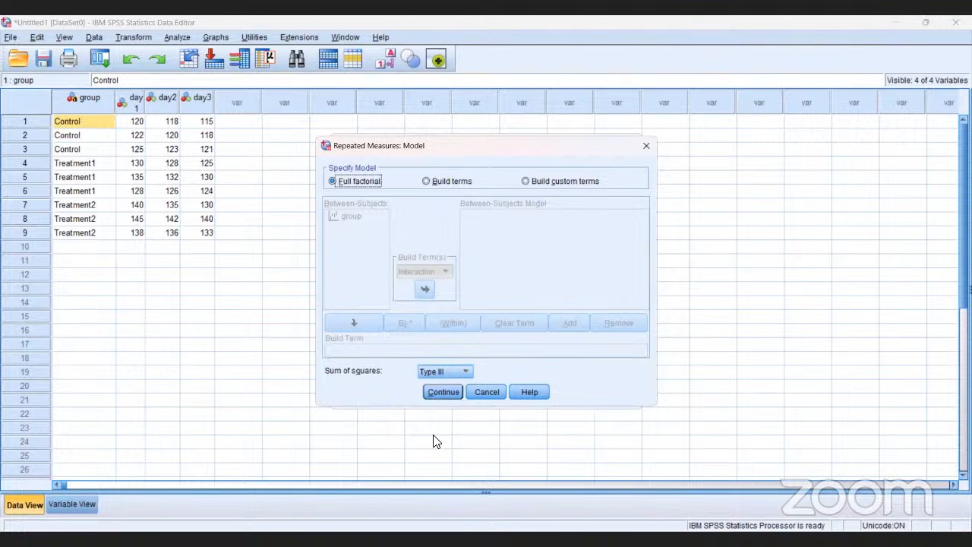
click(447, 391)
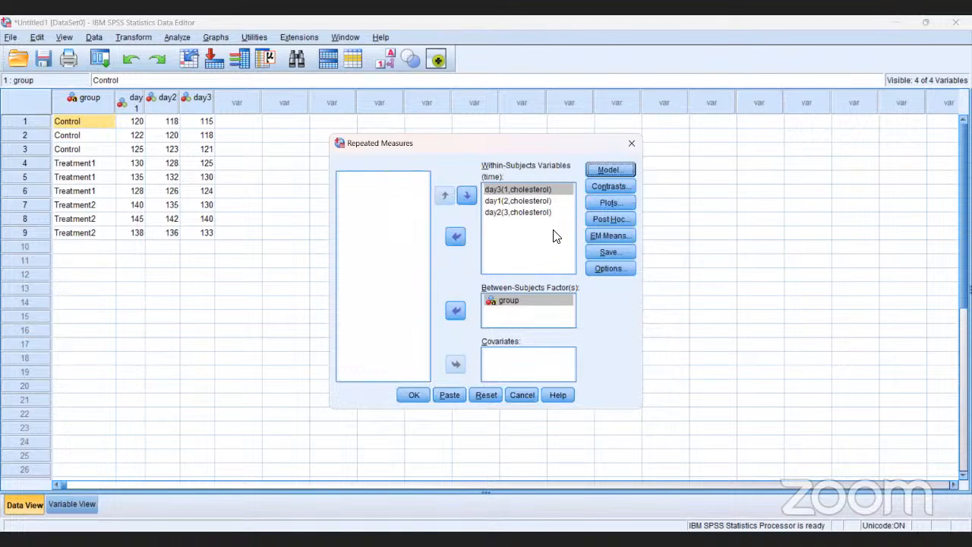
Add a time*group profile plot as a line chart, with time on the horizontal axis and group as separate lines
click(597, 202)
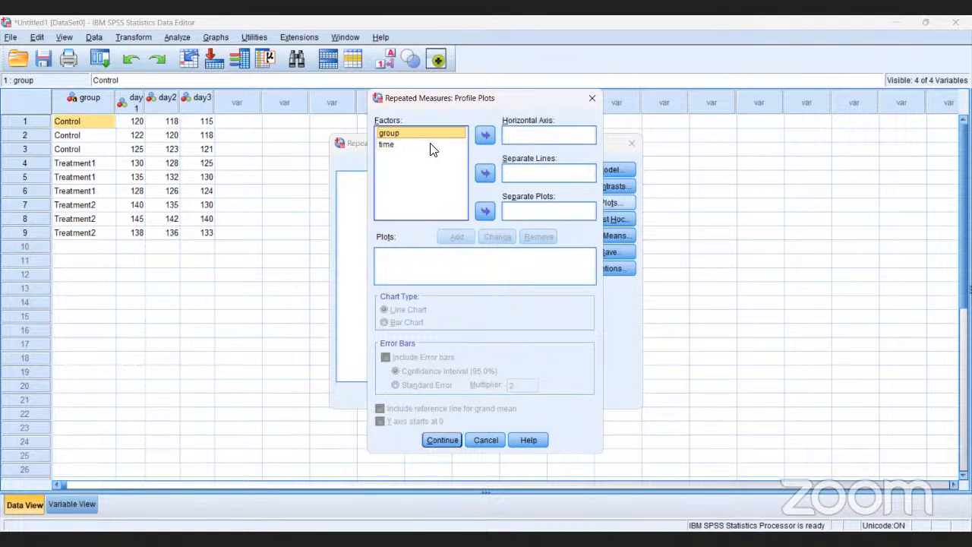
click(487, 174)
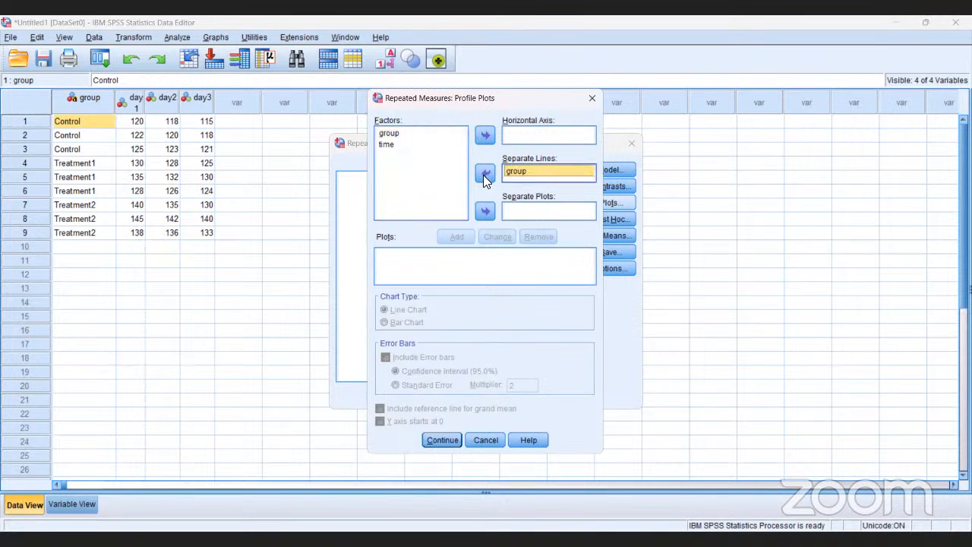
click(384, 146)
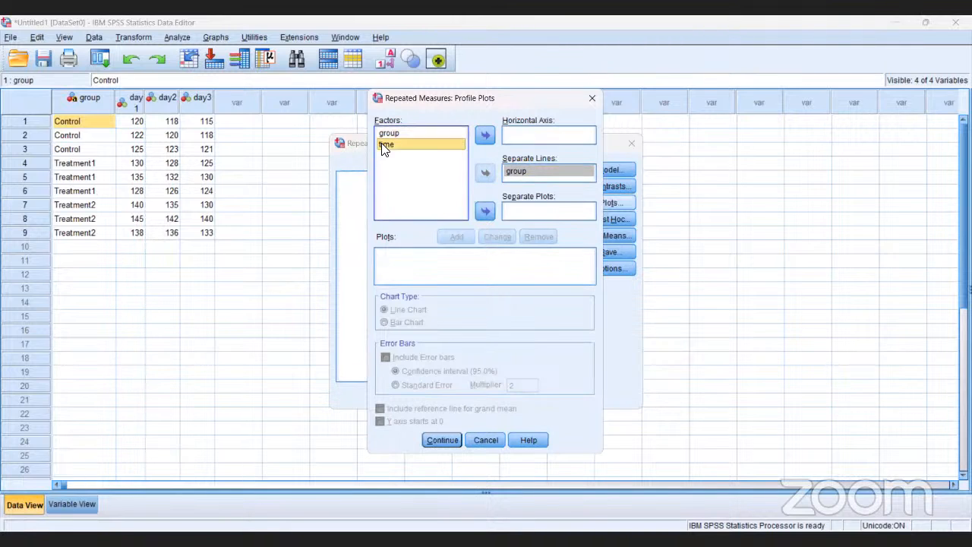
click(485, 135)
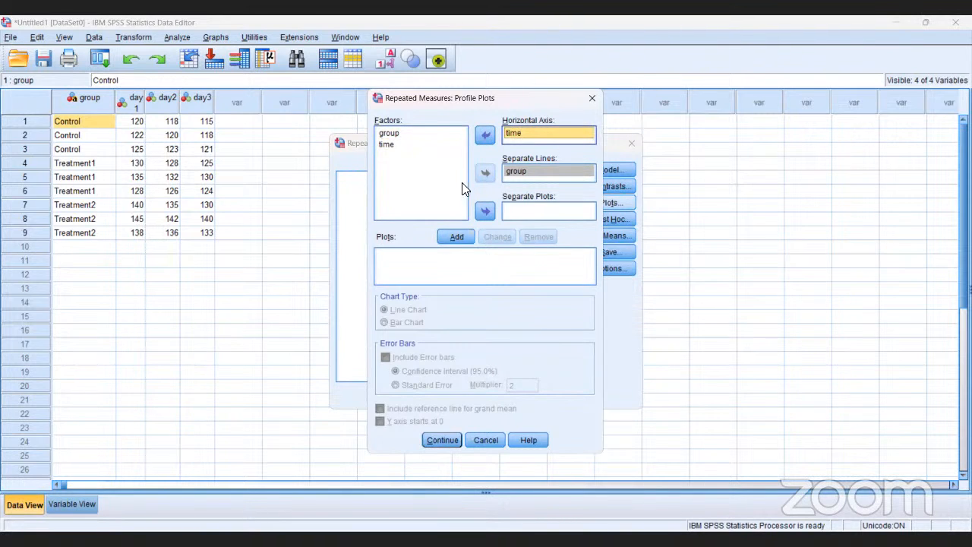
click(456, 238)
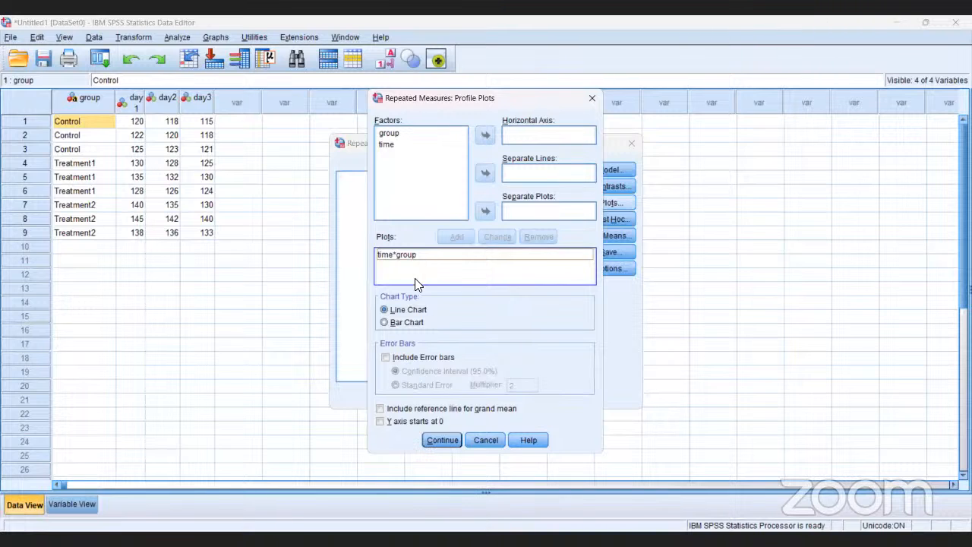
click(442, 439)
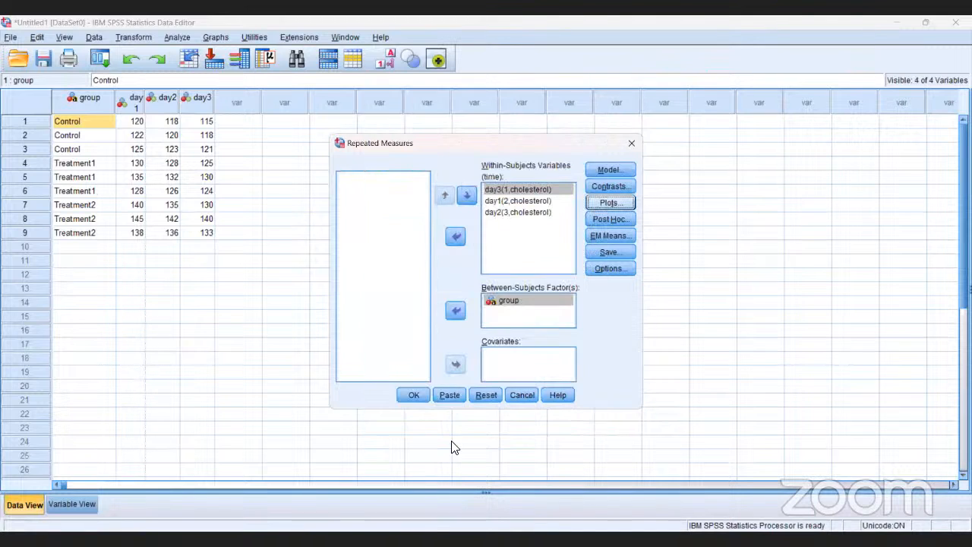
Run the repeated measures analysis and review the factor tables and Multivariate Tests in the output
click(414, 395)
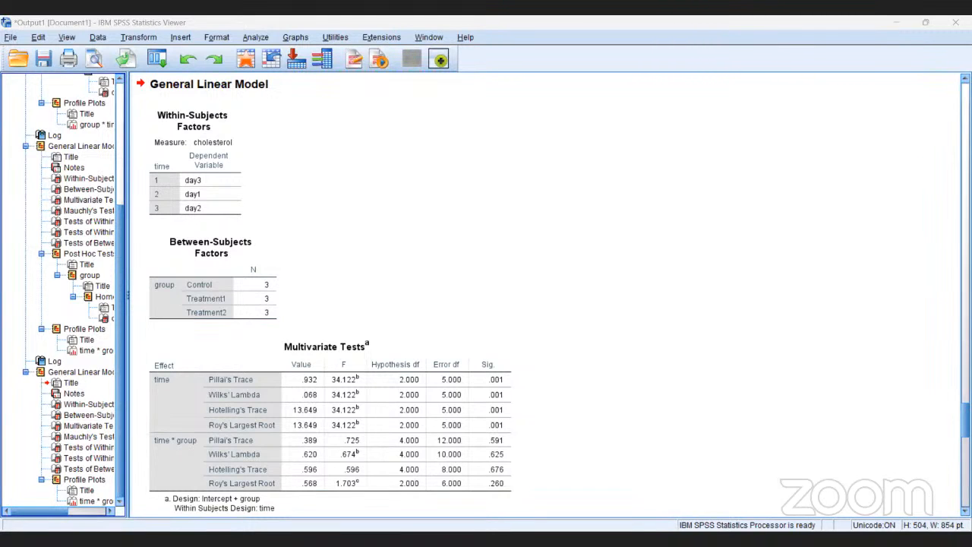
scroll(331, 296, down, 1)
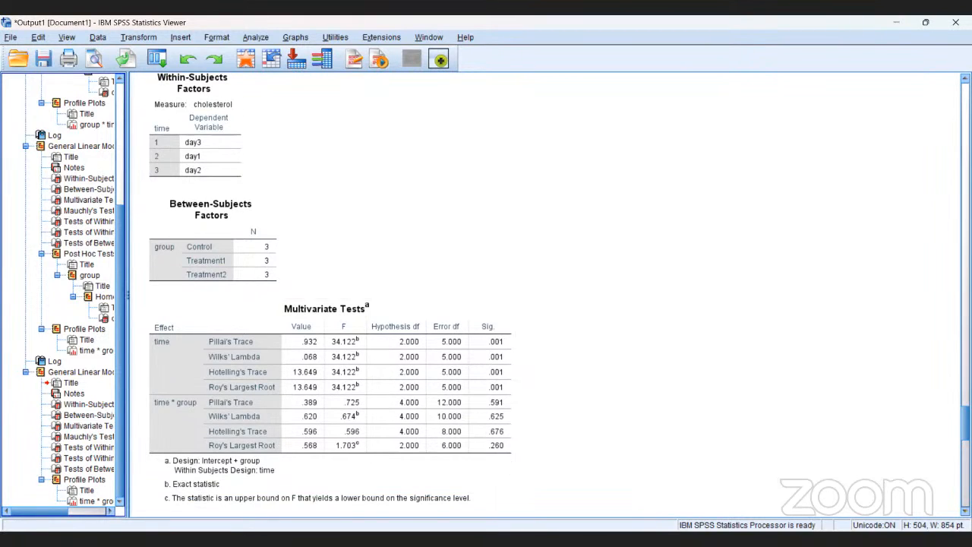
scroll(330, 296, down, 3)
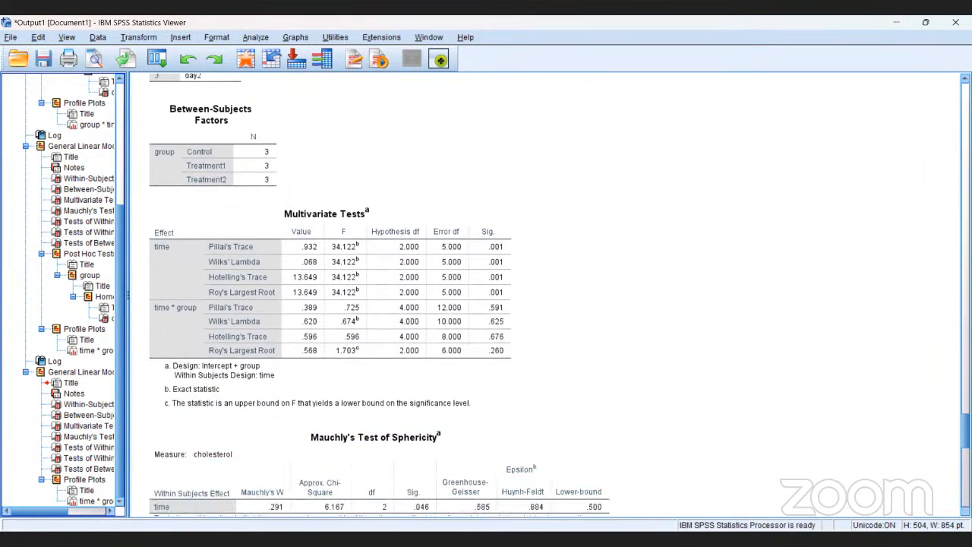
Examine the Multivariate Tests and Mauchly's Test of Sphericity tables for the latest cholesterol model
scroll(331, 296, down, 1)
scroll(380, 296, down, 2)
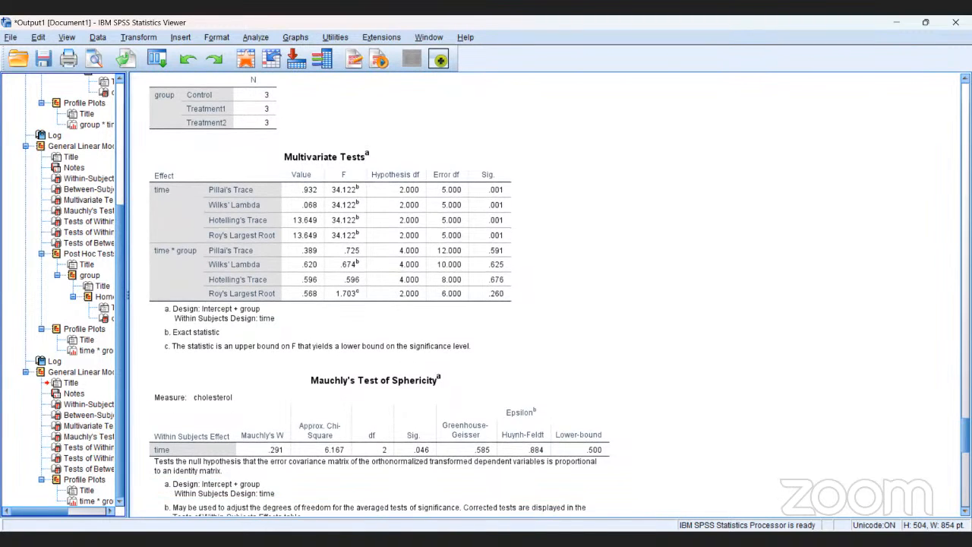
scroll(379, 296, down, 1)
scroll(560, 295, down, 1)
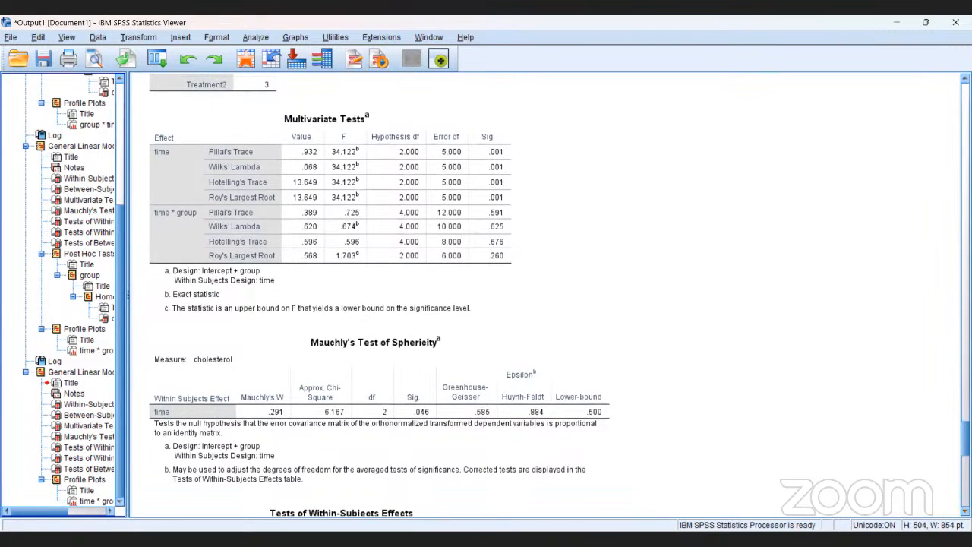
scroll(380, 294, down, 1)
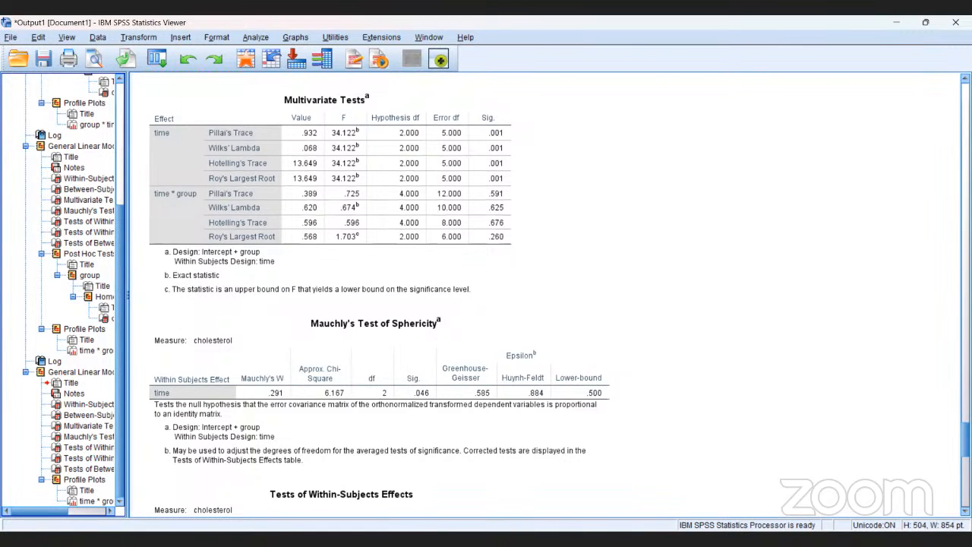
click(322, 465)
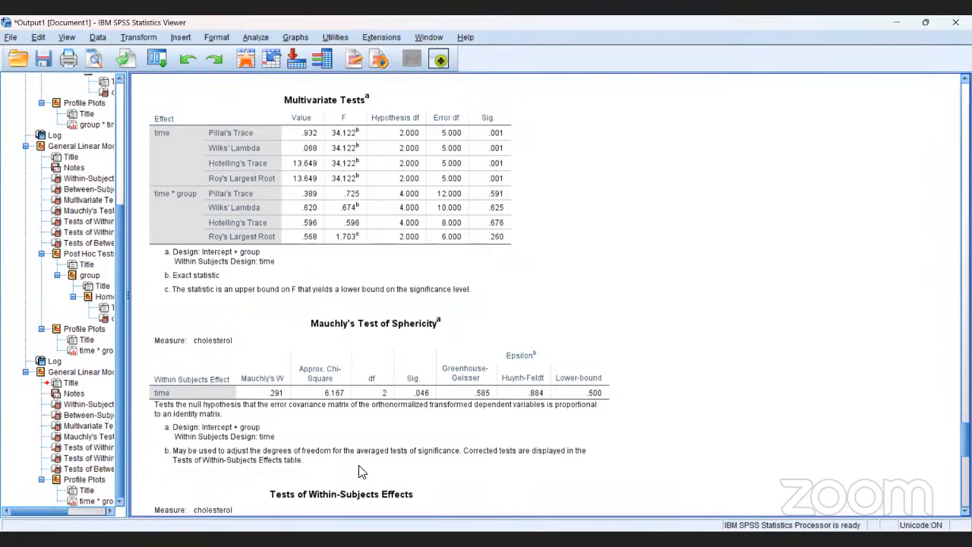
scroll(361, 471, up, 5)
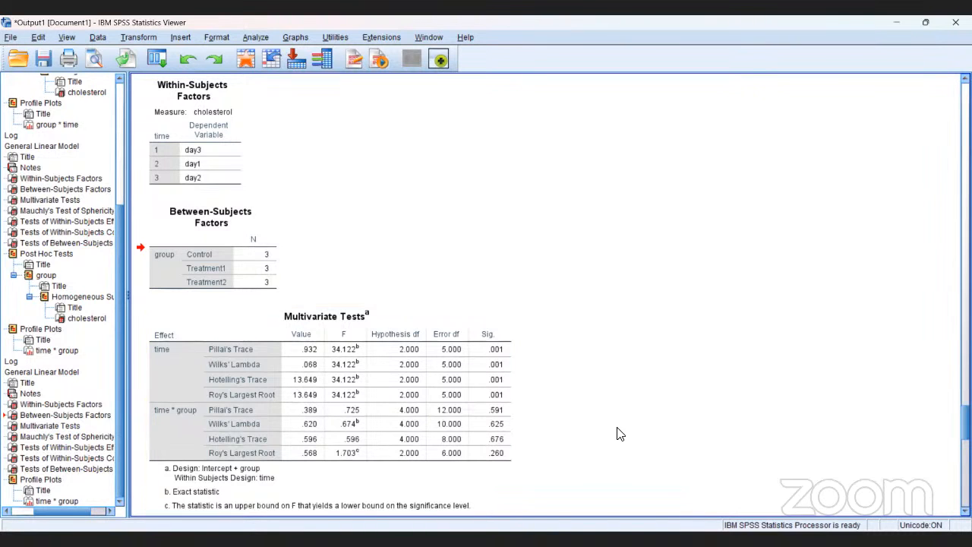
Examine the significance values in the Tests of Within-Subjects Contrasts and Tests of Between-Subjects Effects tables
scroll(619, 433, down, 10)
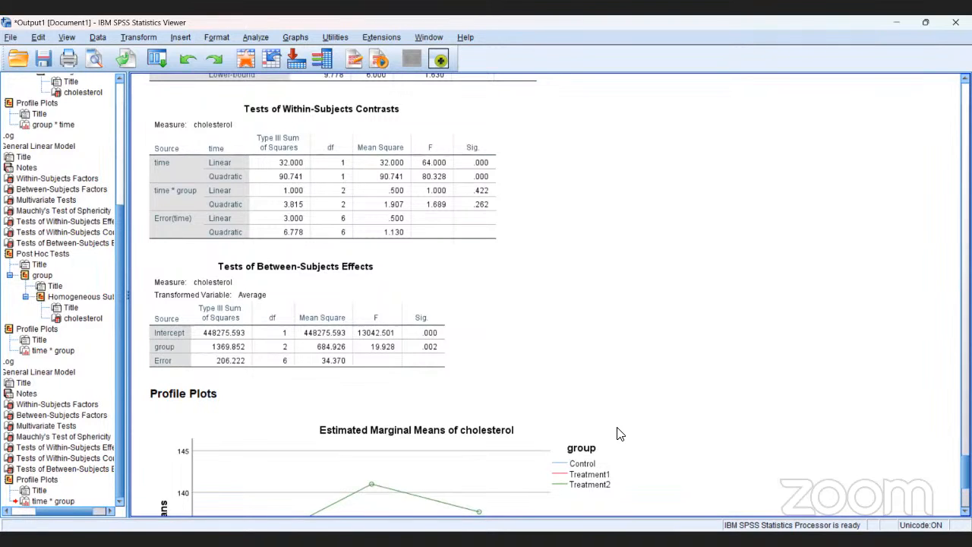
click(620, 433)
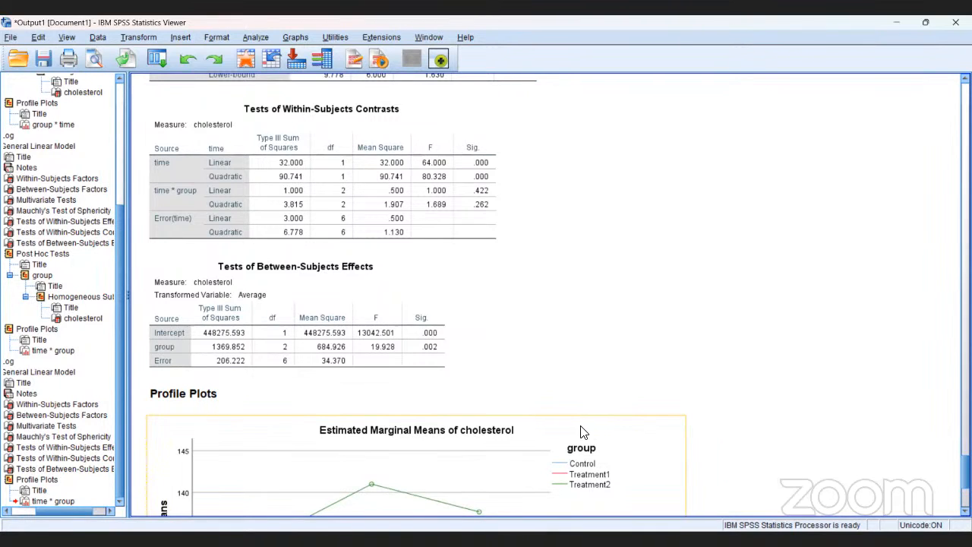
click(497, 413)
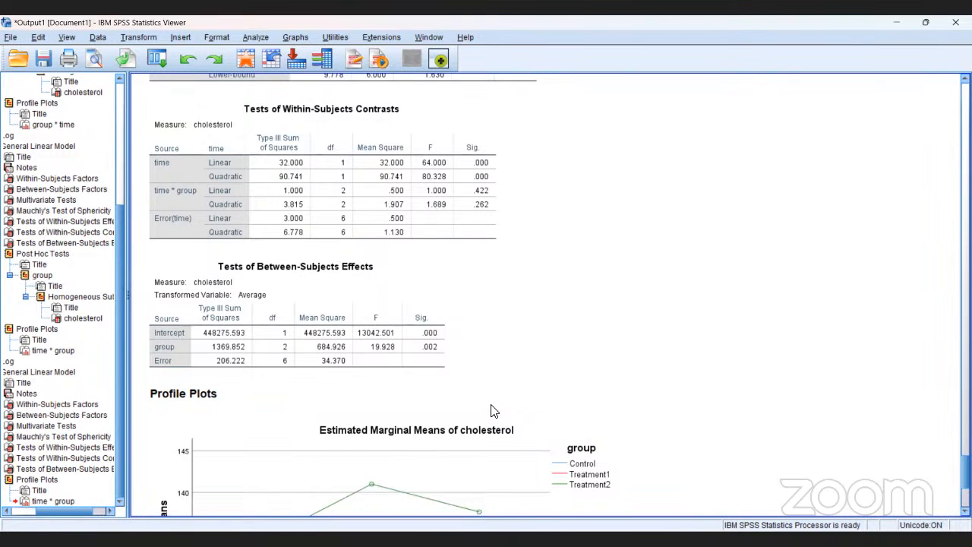
click(465, 400)
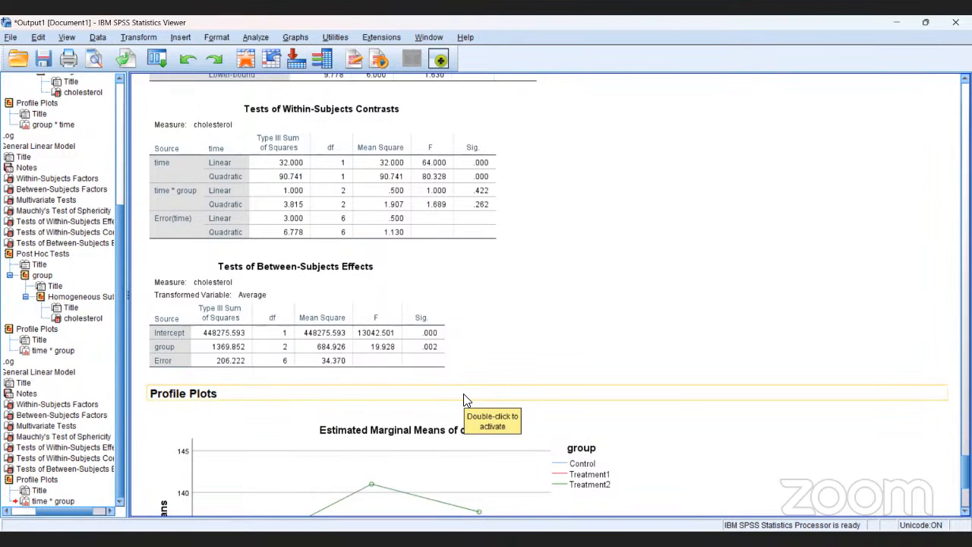
click(434, 366)
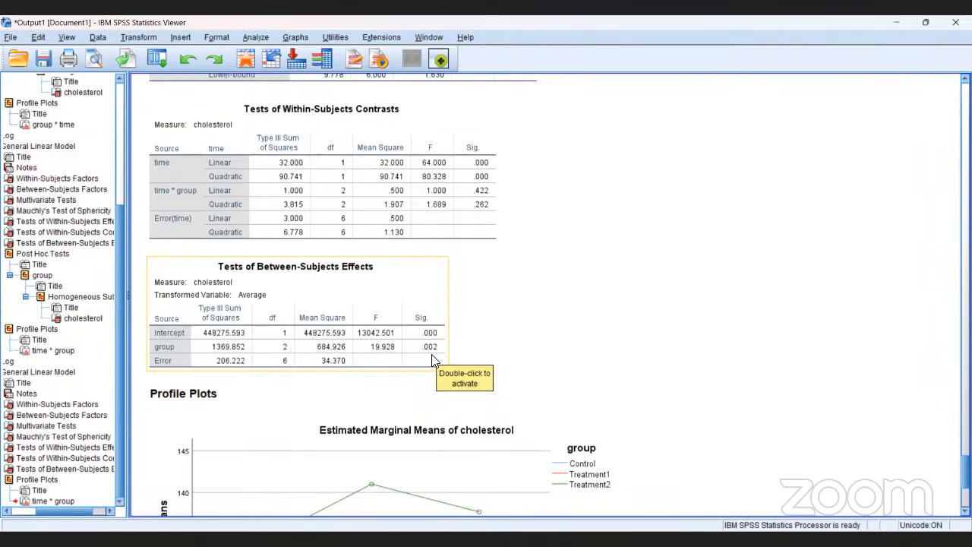
click(436, 232)
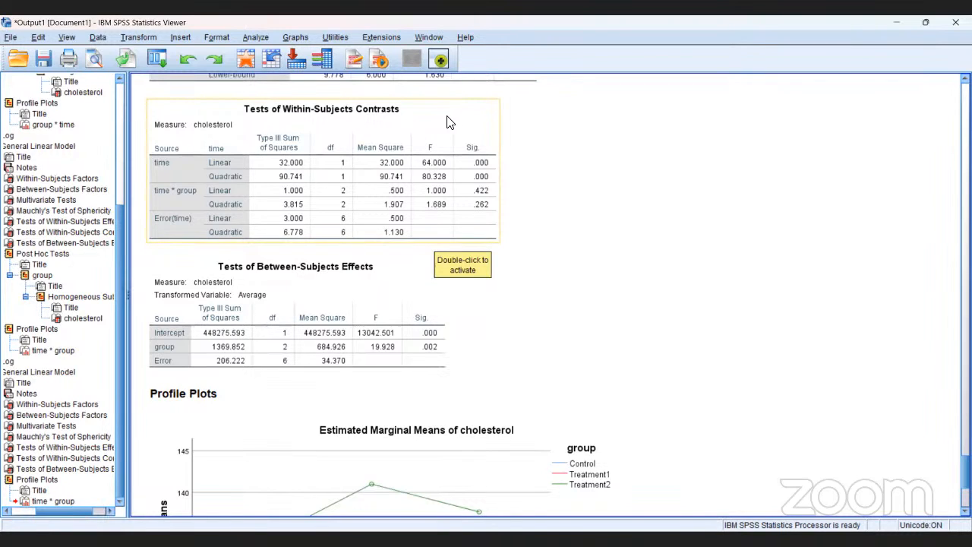
click(506, 182)
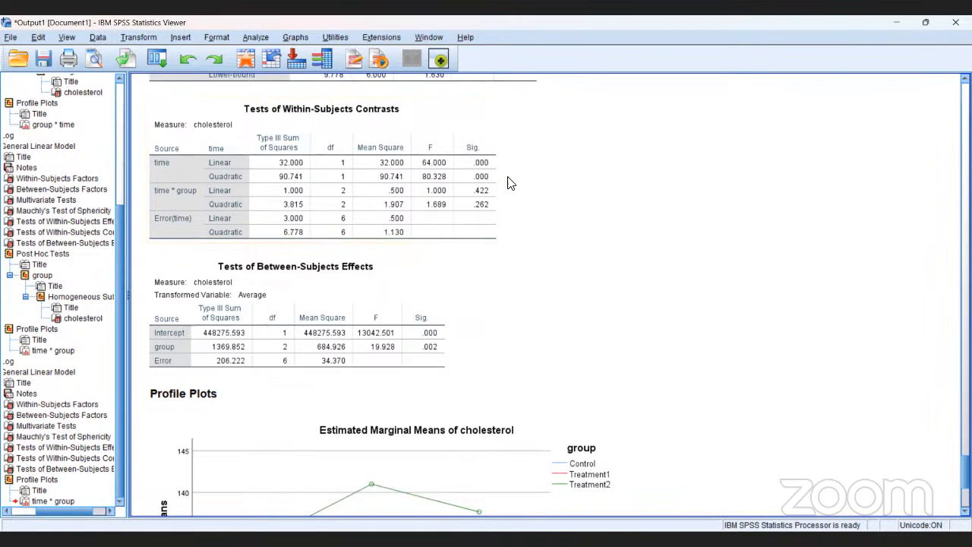
click(492, 184)
Inspect the profile plot of estimated marginal means of cholesterol across time for the three groups
scroll(380, 297, down, 3)
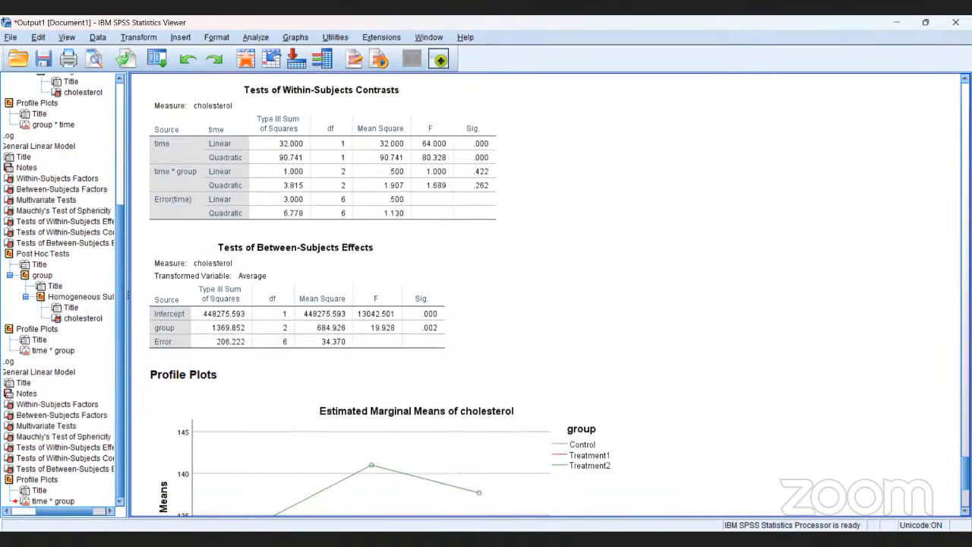
scroll(380, 296, down, 3)
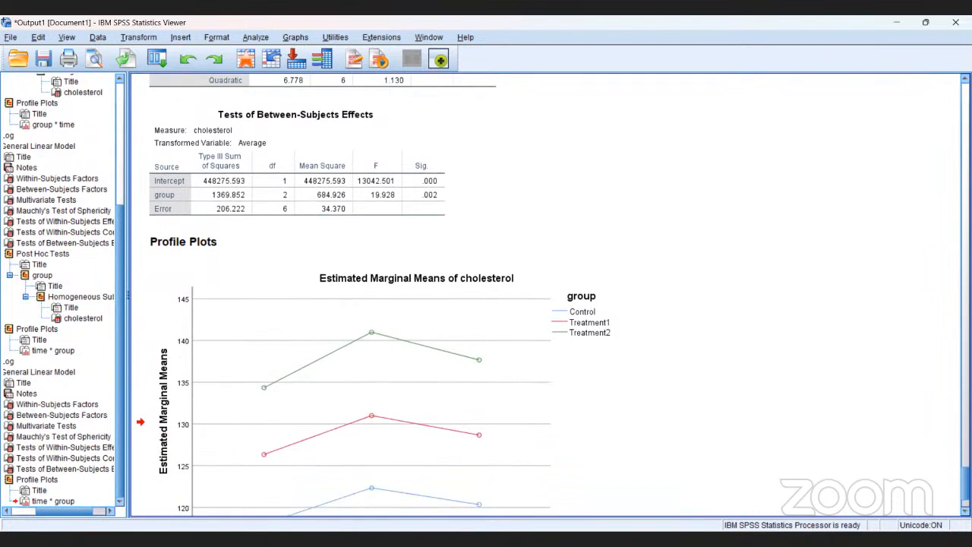
scroll(380, 296, down, 1)
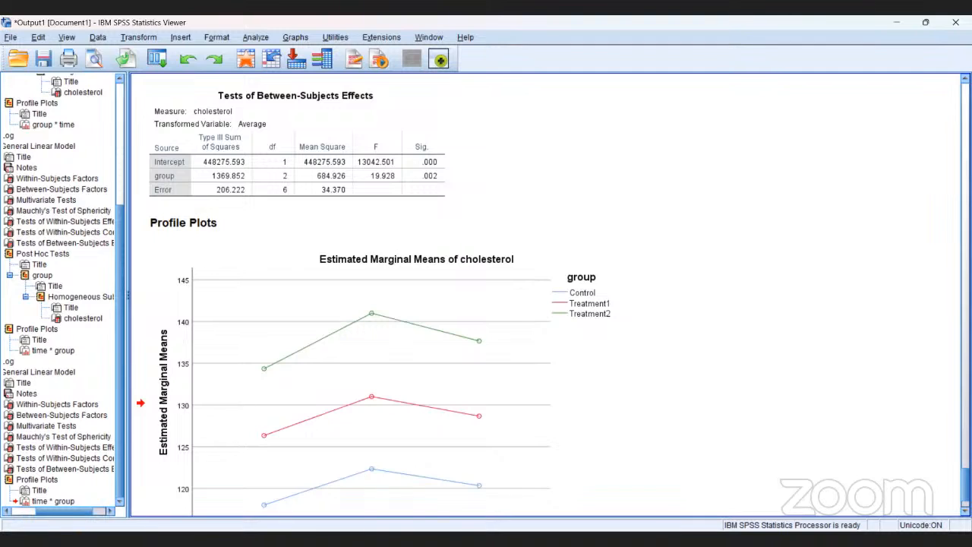
scroll(554, 295, down, 2)
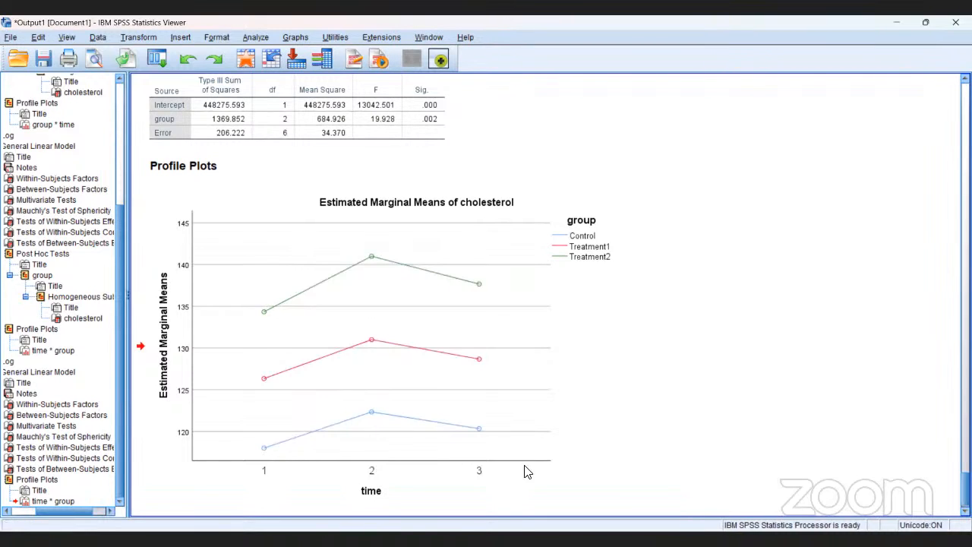
click(607, 455)
click(255, 38)
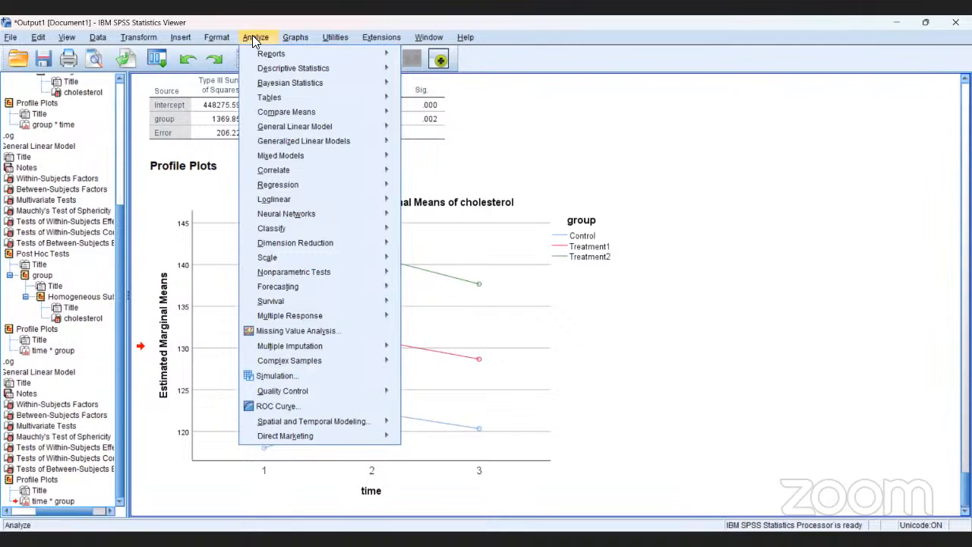
mouse_move(265, 110)
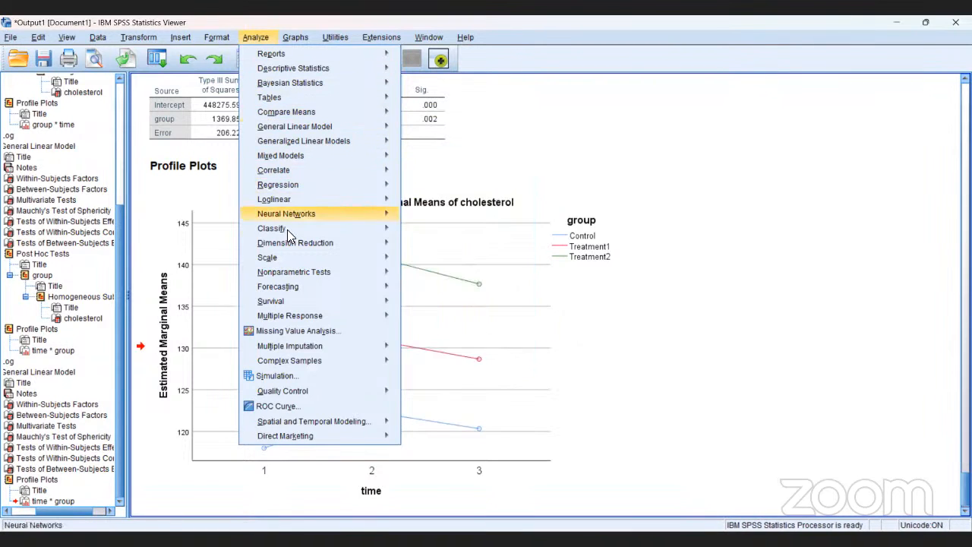
mouse_move(295, 273)
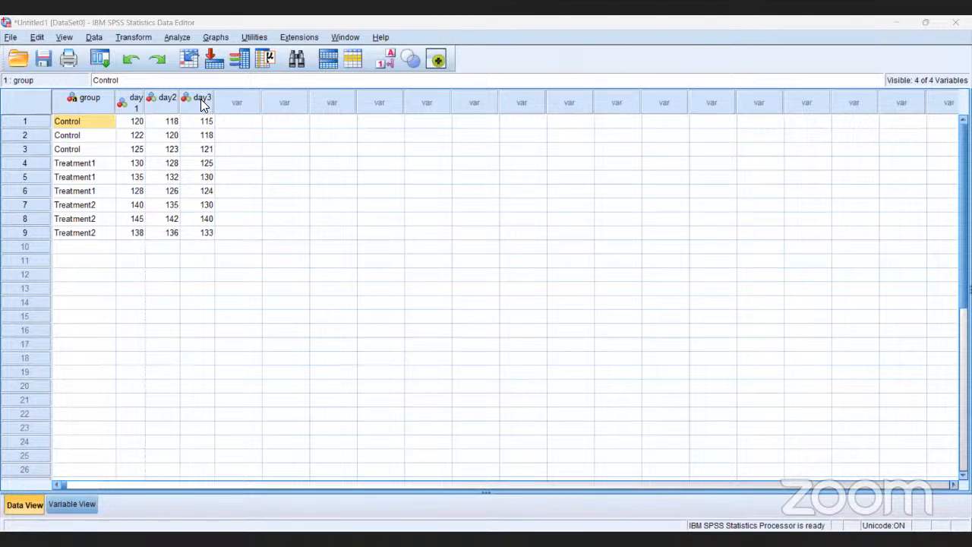
Set up a legacy nonparametric K Related Samples Friedman test with day1, day2 and day3 as the test variables
click(176, 37)
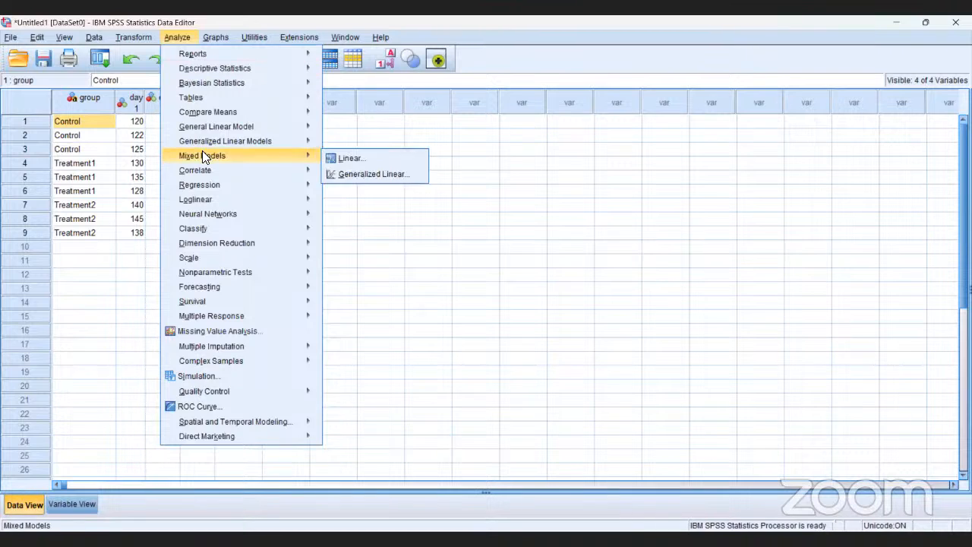
mouse_move(232, 277)
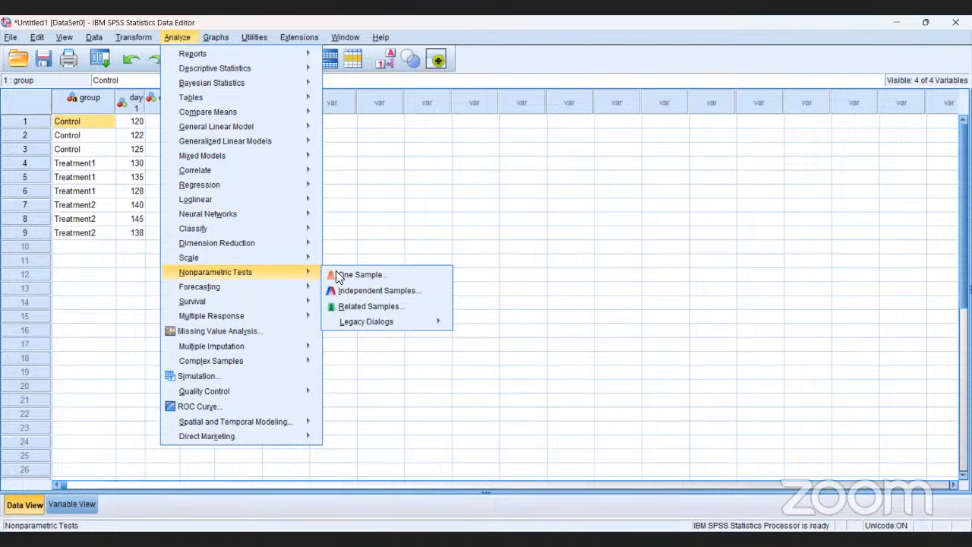
mouse_move(389, 332)
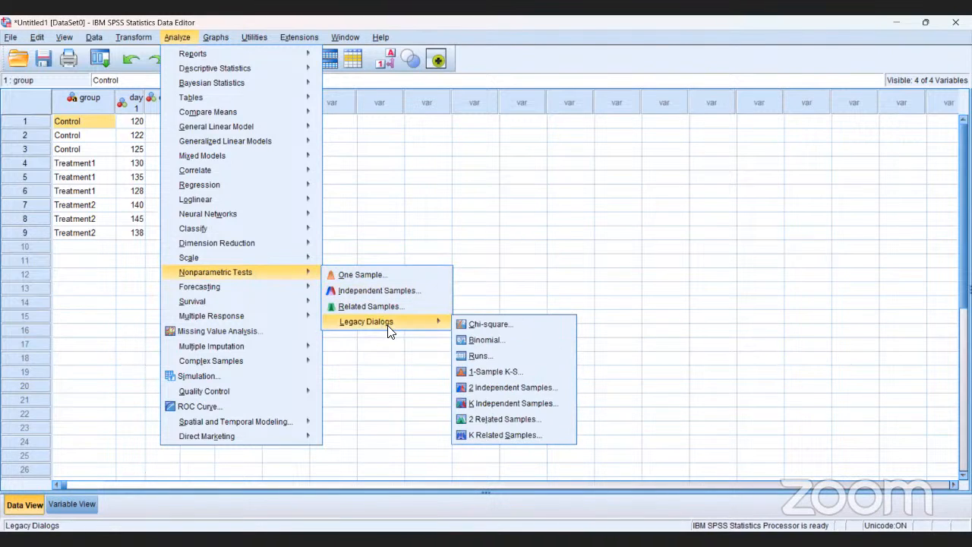
click(500, 434)
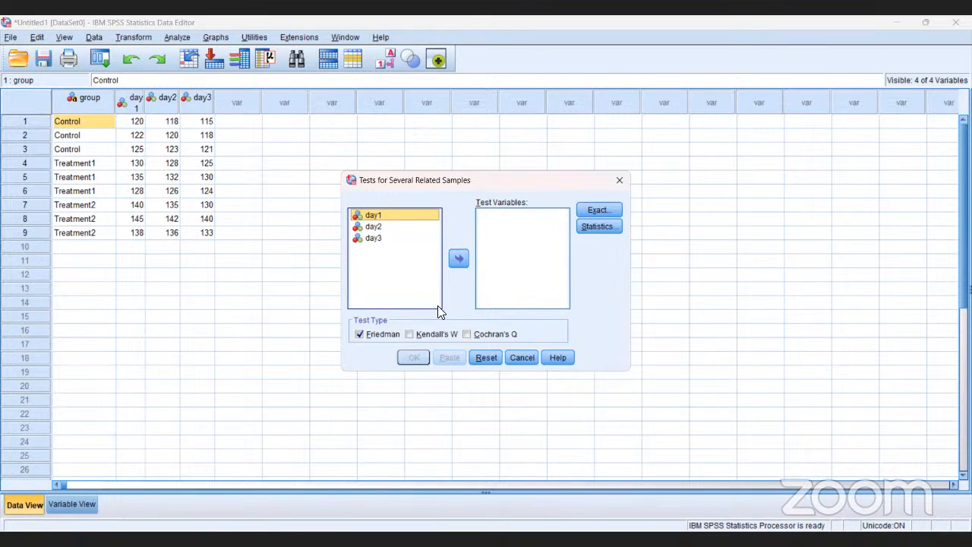
click(458, 260)
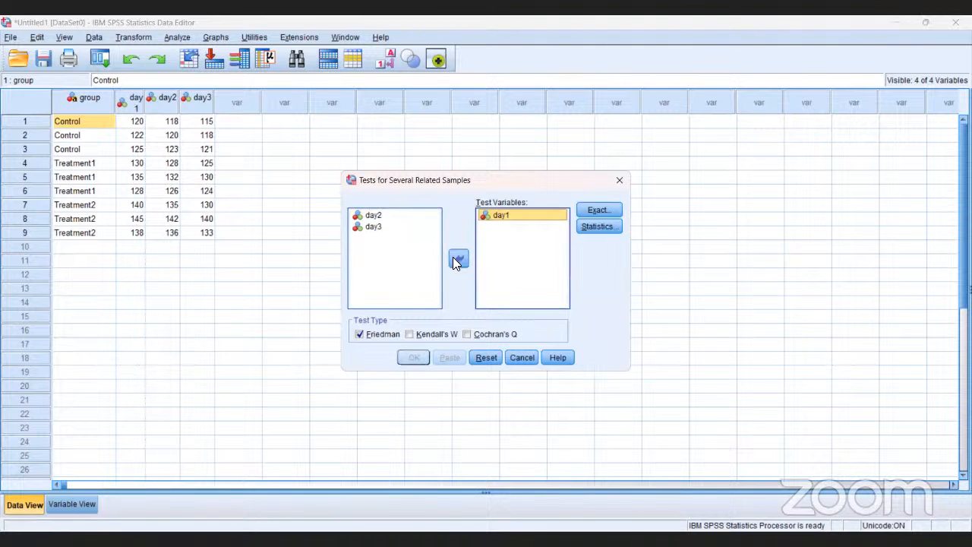
click(373, 216)
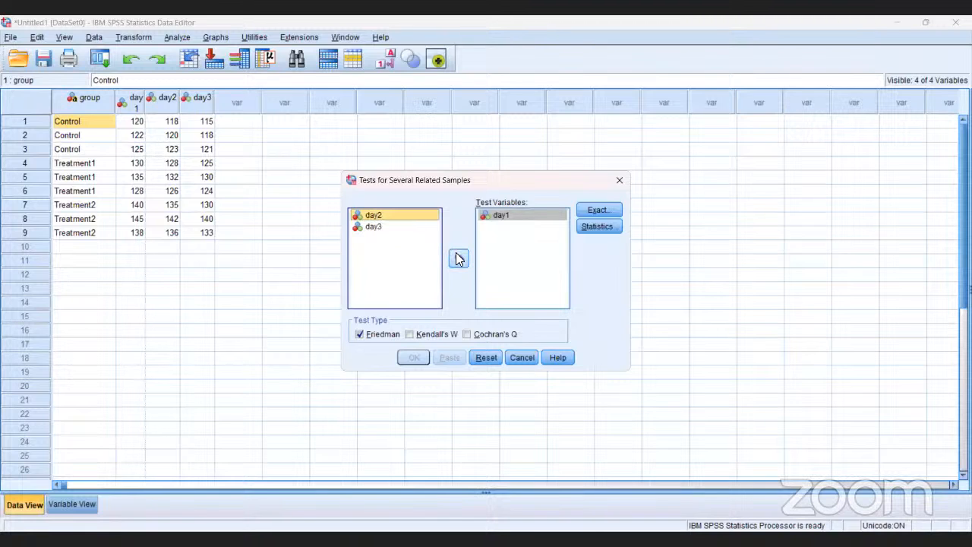
click(459, 259)
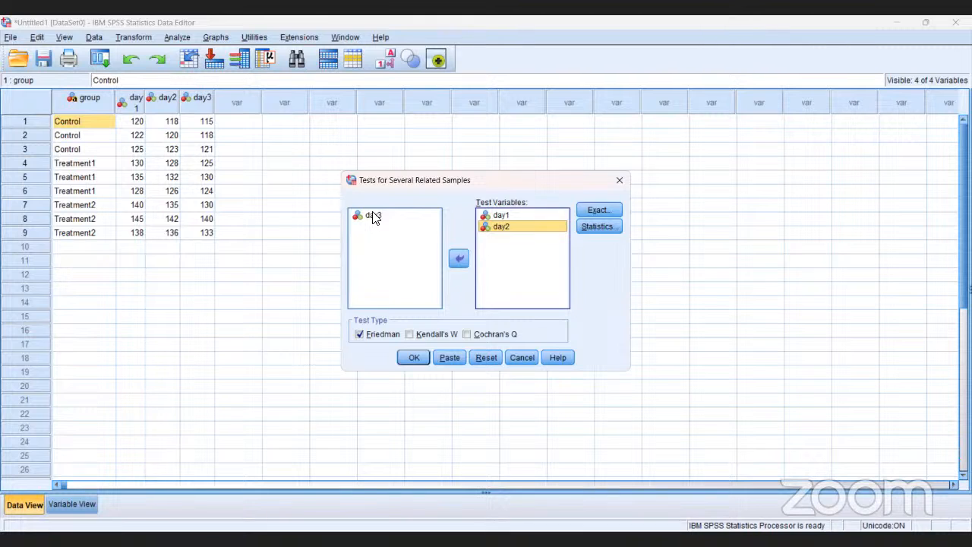
click(373, 216)
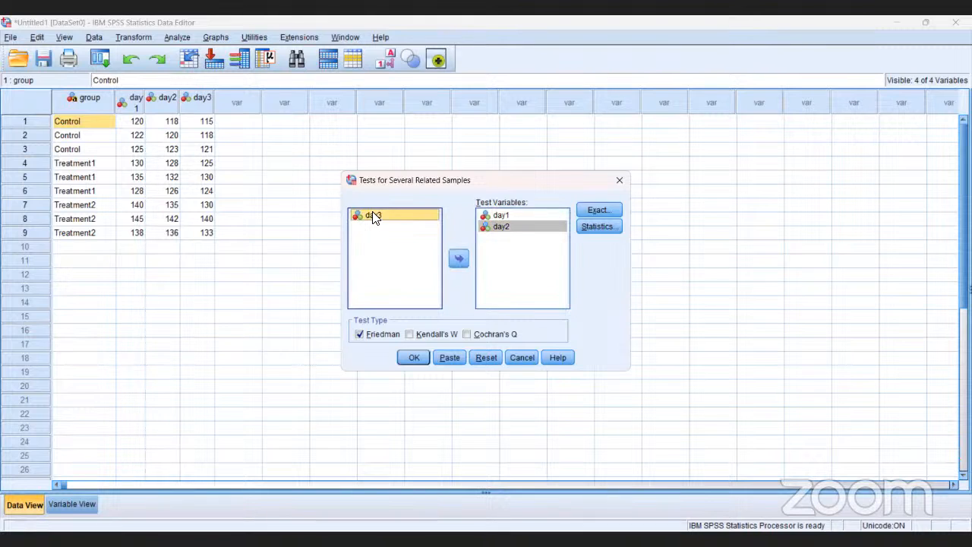
click(459, 260)
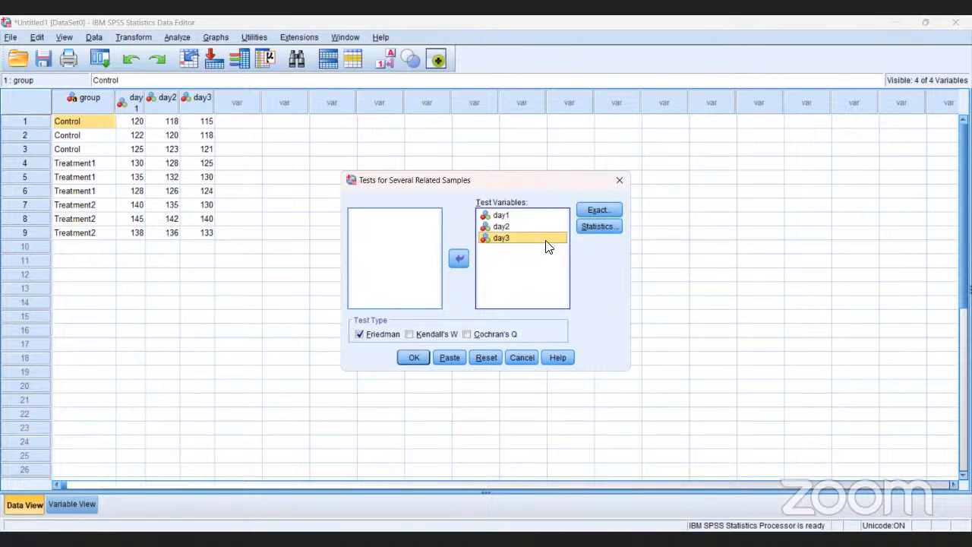
Include descriptive statistics in the related samples test
click(591, 224)
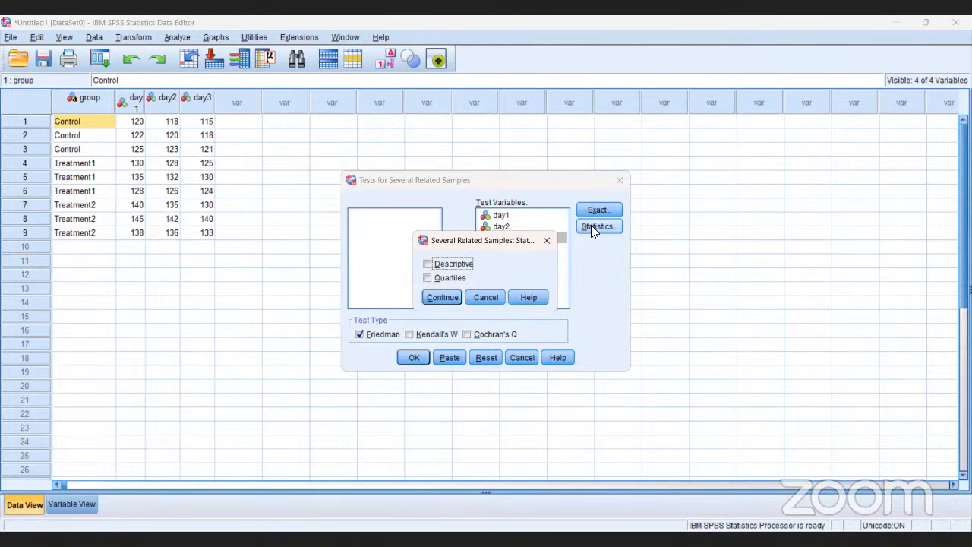
click(463, 266)
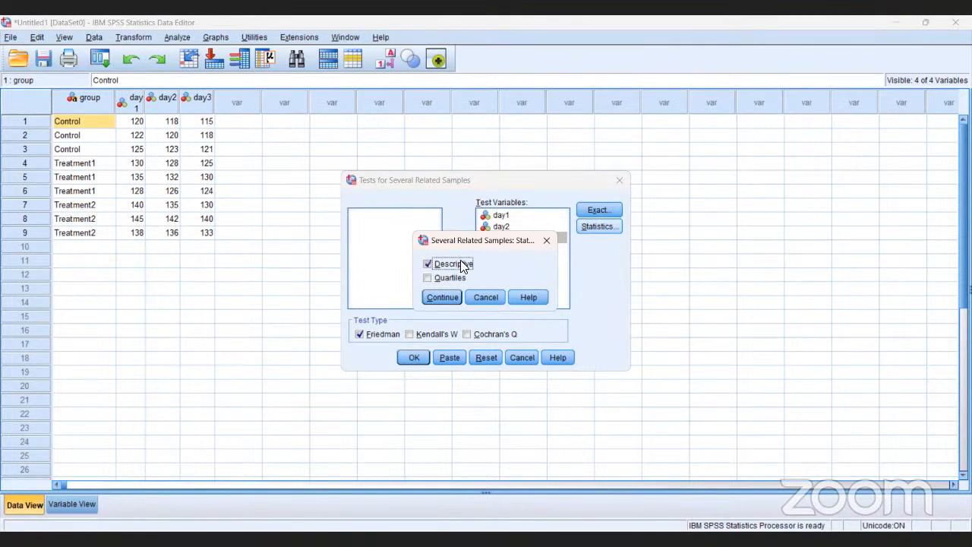
click(442, 297)
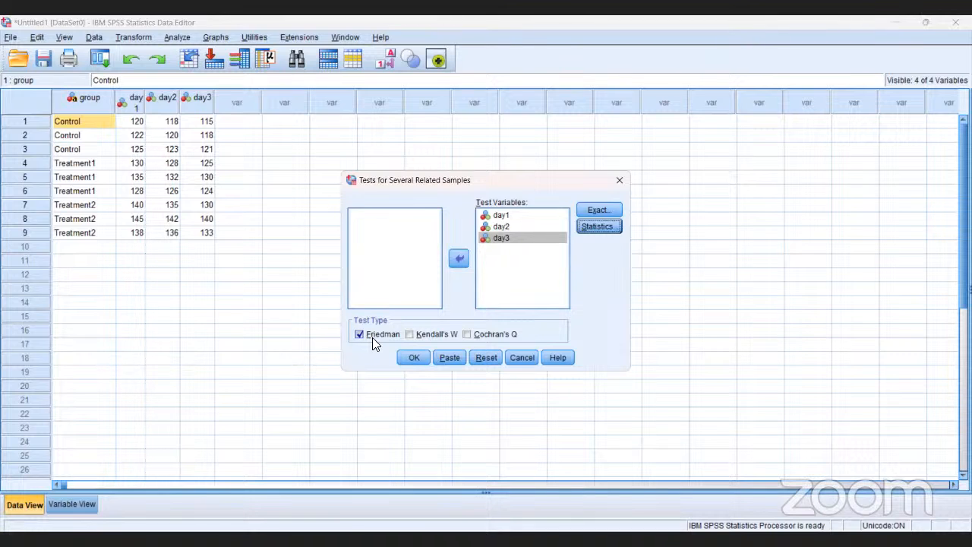
Run the Friedman test and review the Descriptive Statistics, Ranks and Test Statistics tables in the output
click(418, 355)
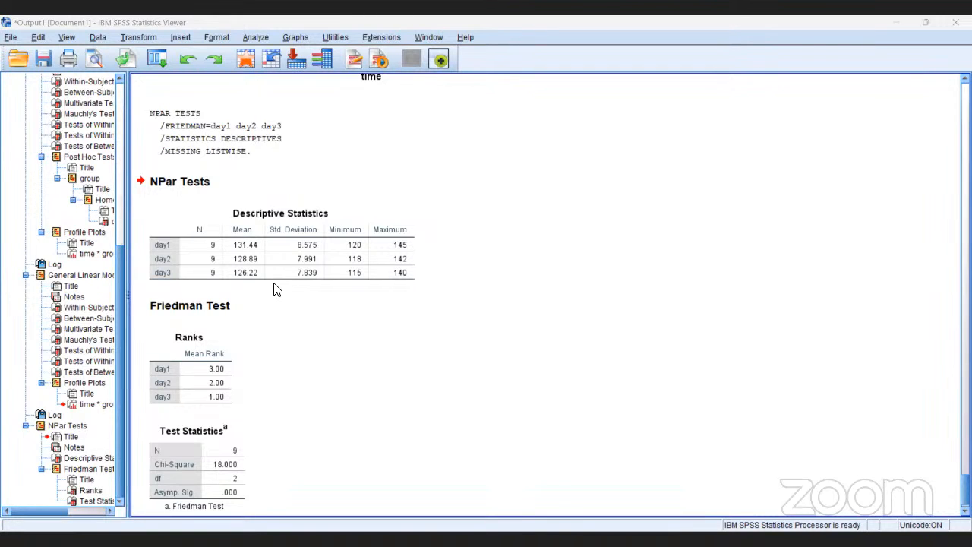
click(231, 278)
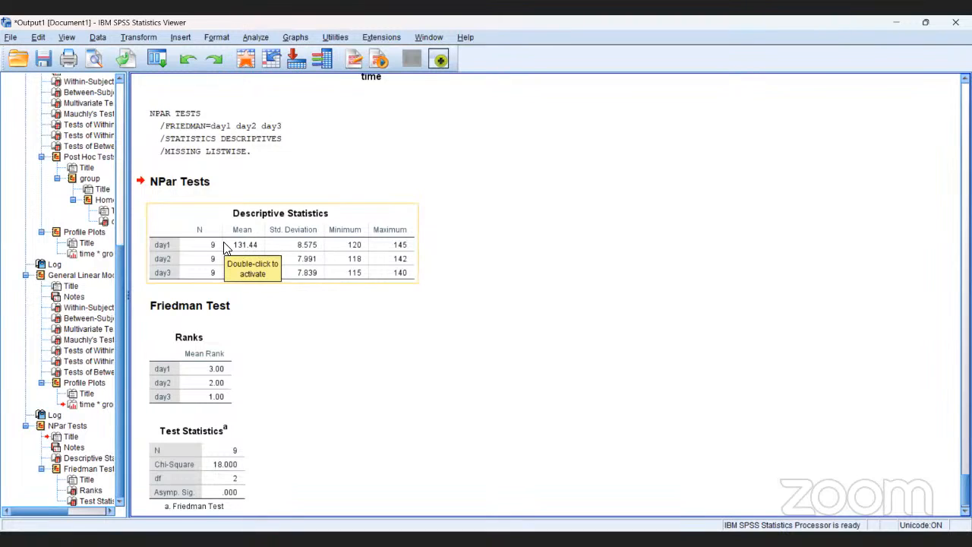
click(225, 402)
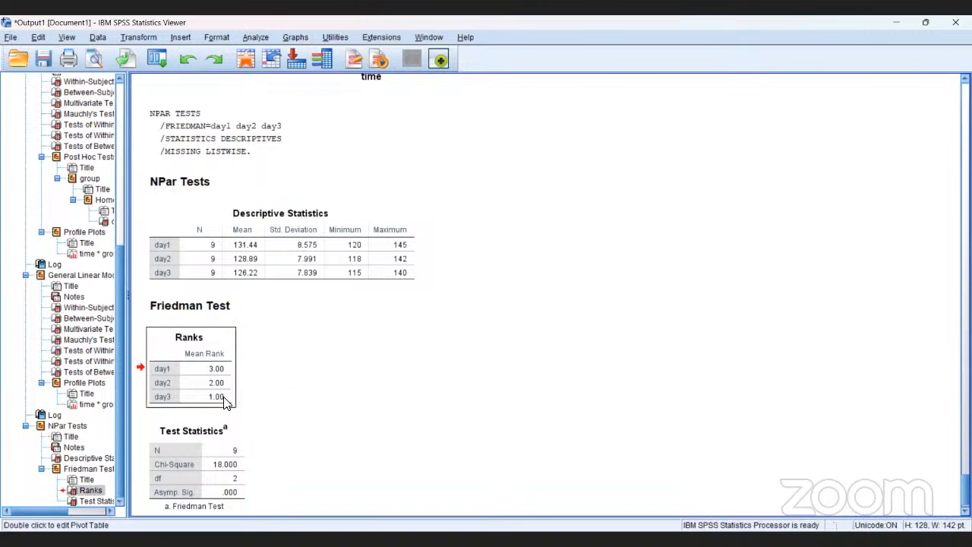
click(235, 470)
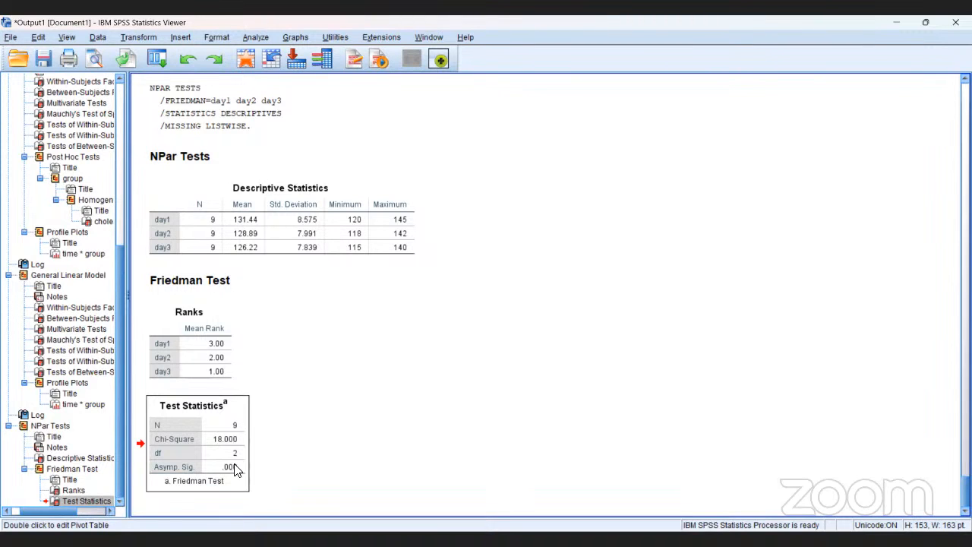
click(235, 470)
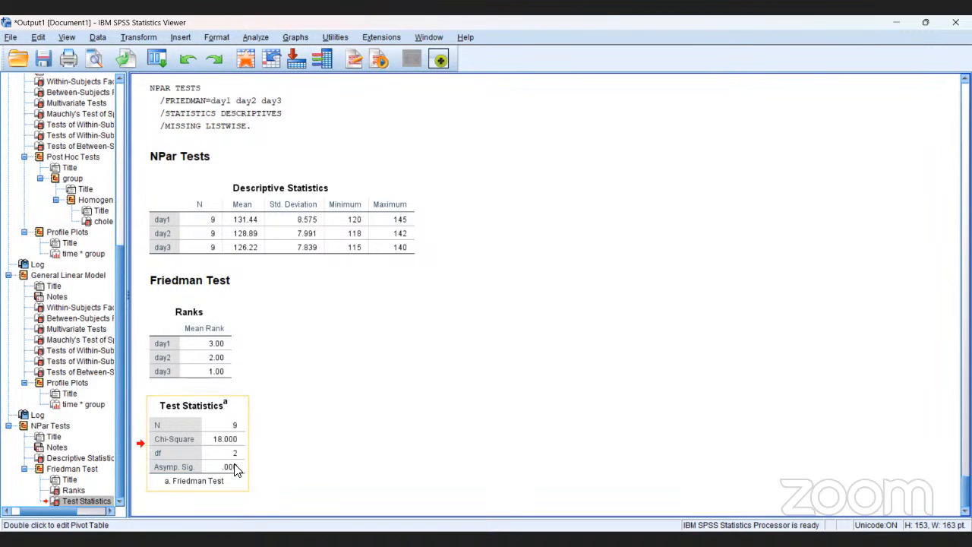
click(272, 413)
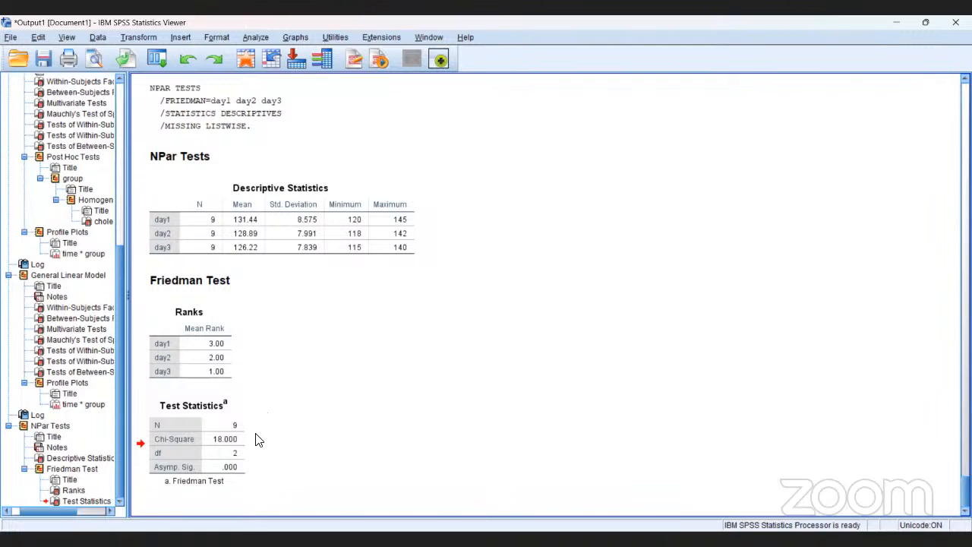
click(247, 431)
click(253, 409)
click(229, 413)
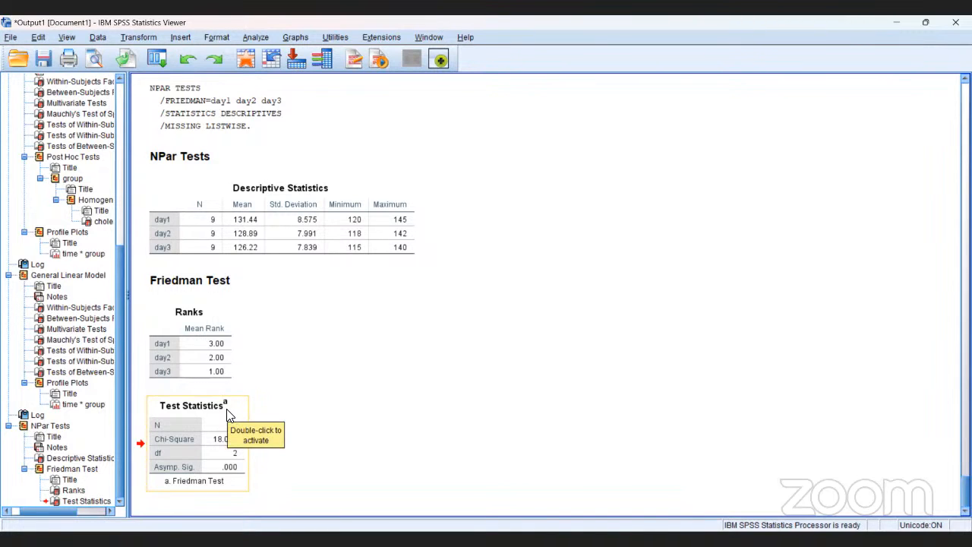
click(261, 398)
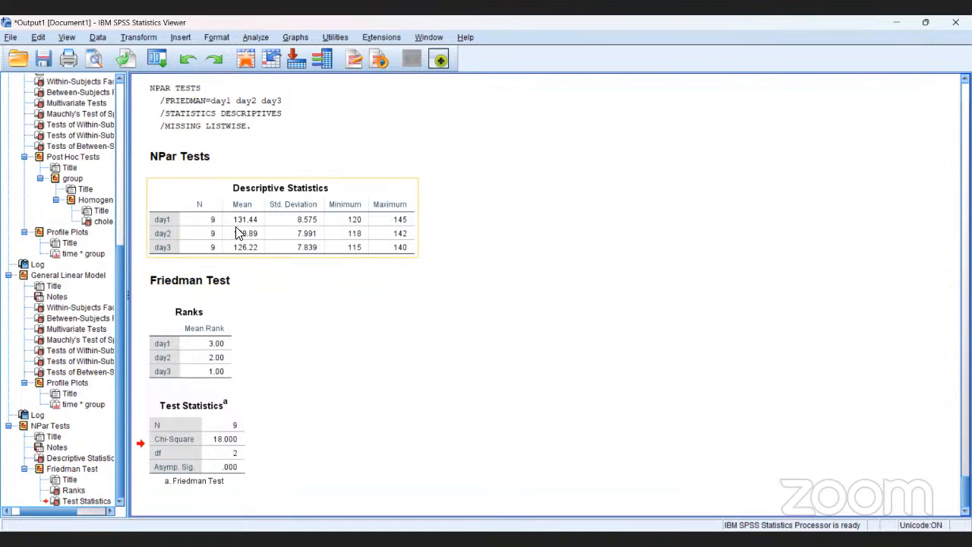
double_click(317, 126)
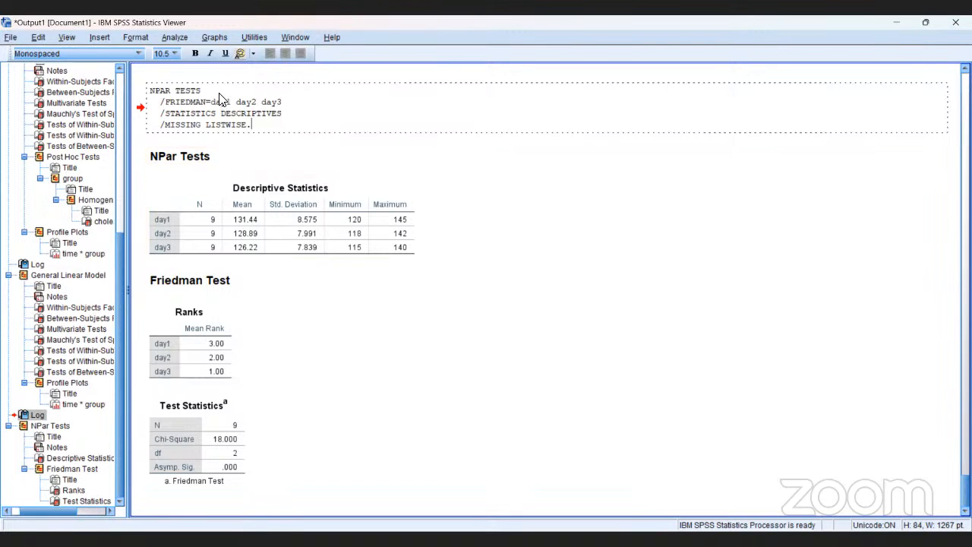
Set up a legacy nonparametric 2 Related Samples Wilcoxon test with day1 and day2 as the first test pair
click(173, 37)
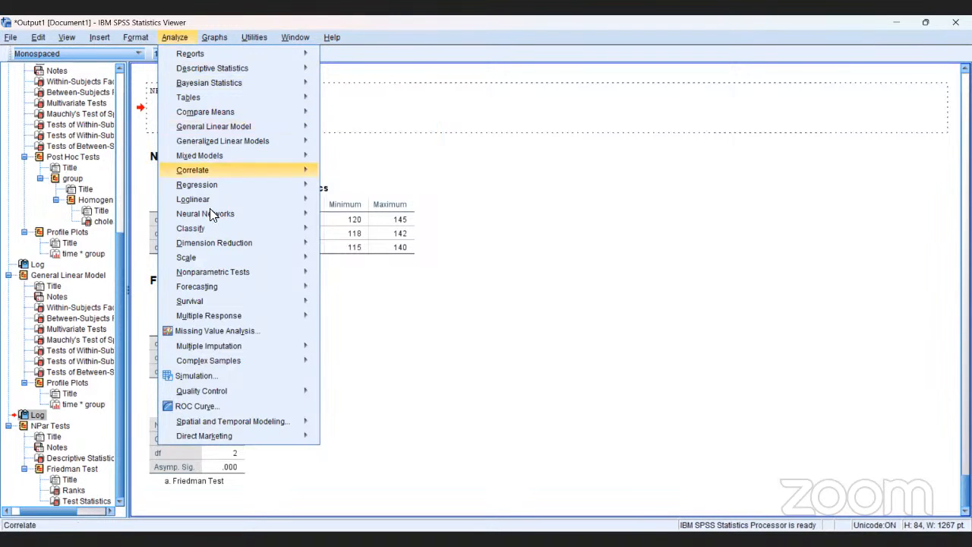
mouse_move(209, 215)
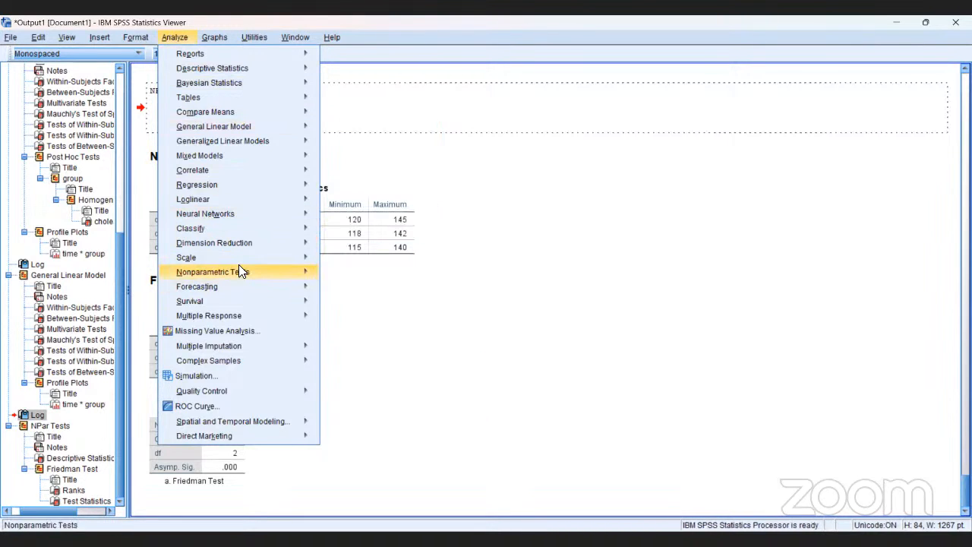
mouse_move(238, 272)
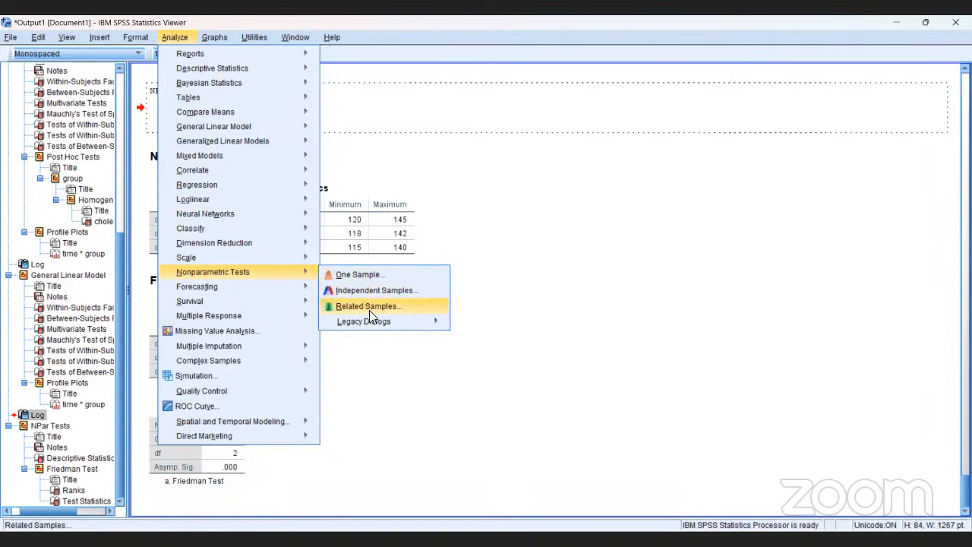
mouse_move(379, 329)
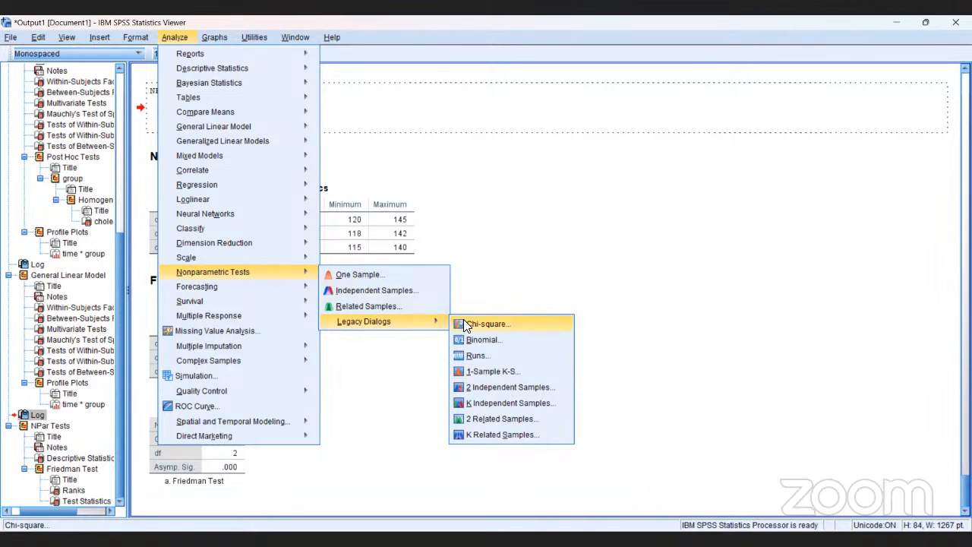
click(487, 422)
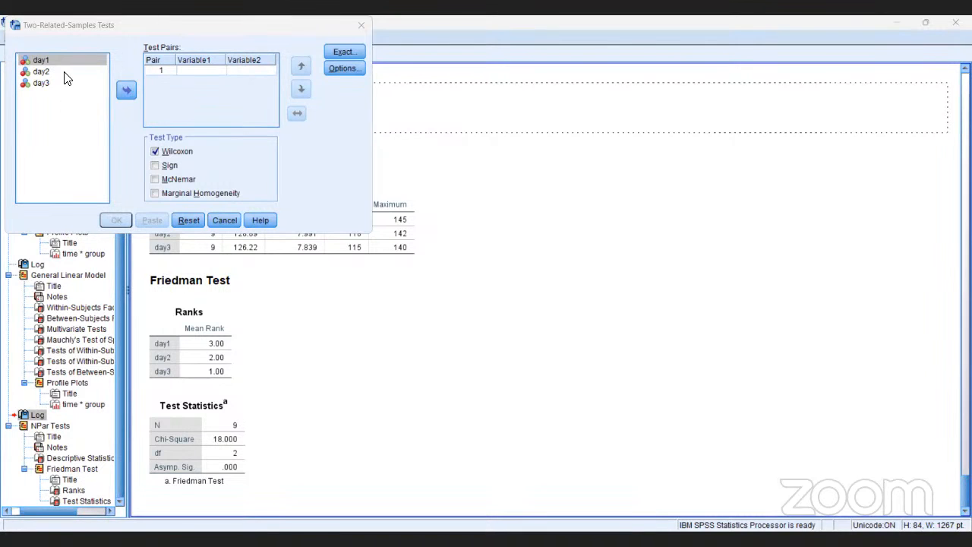
click(126, 92)
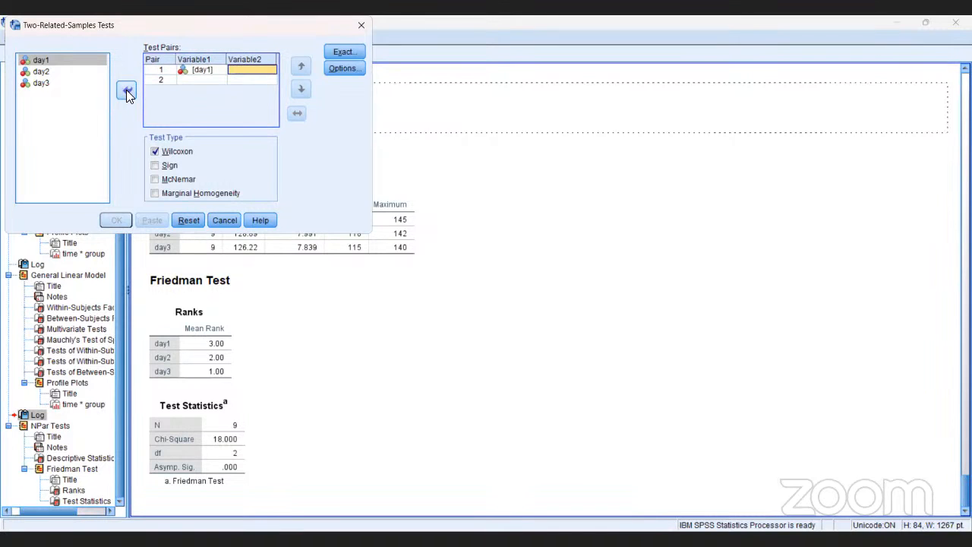
click(53, 72)
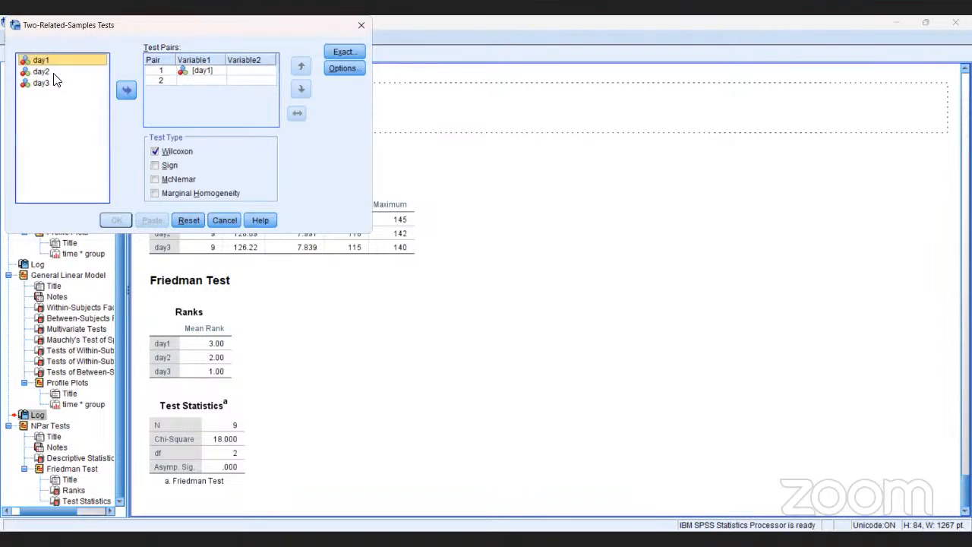
click(127, 91)
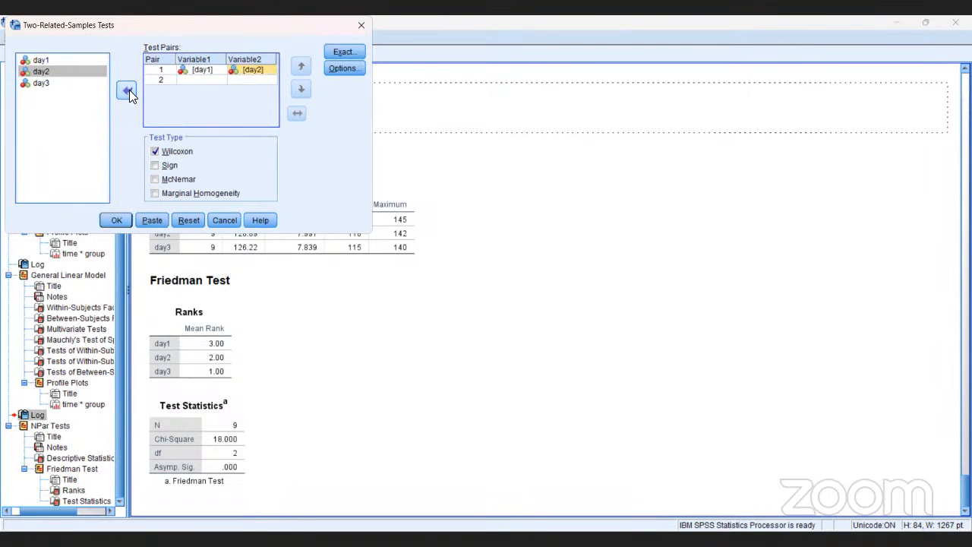
click(46, 85)
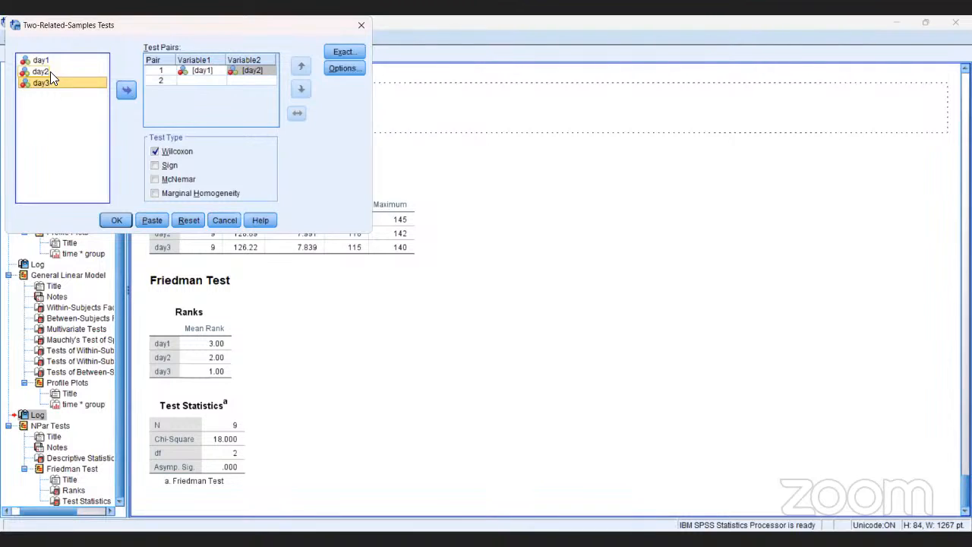
click(193, 80)
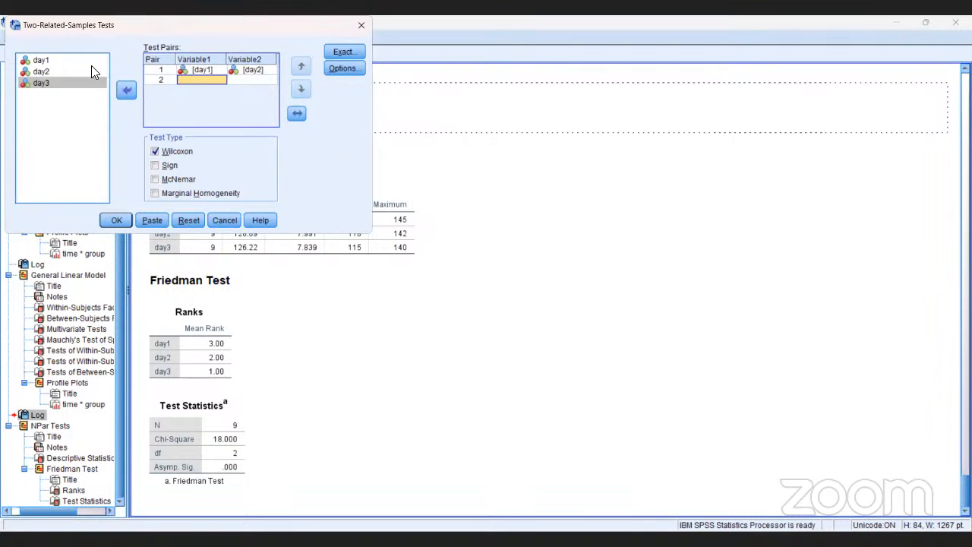
click(42, 61)
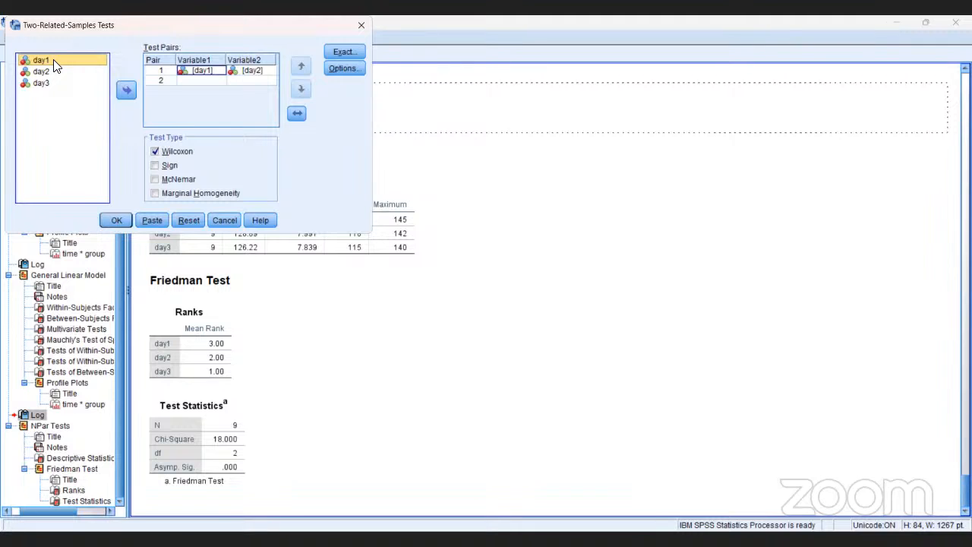
Run the two related samples test and bring up the Wilcoxon Signed Ranks Test results in the output
click(125, 219)
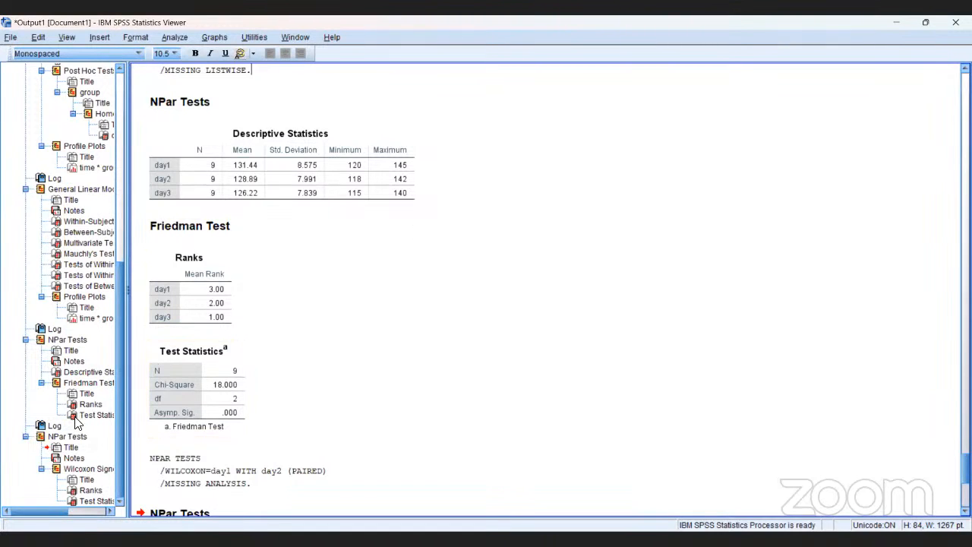
click(95, 470)
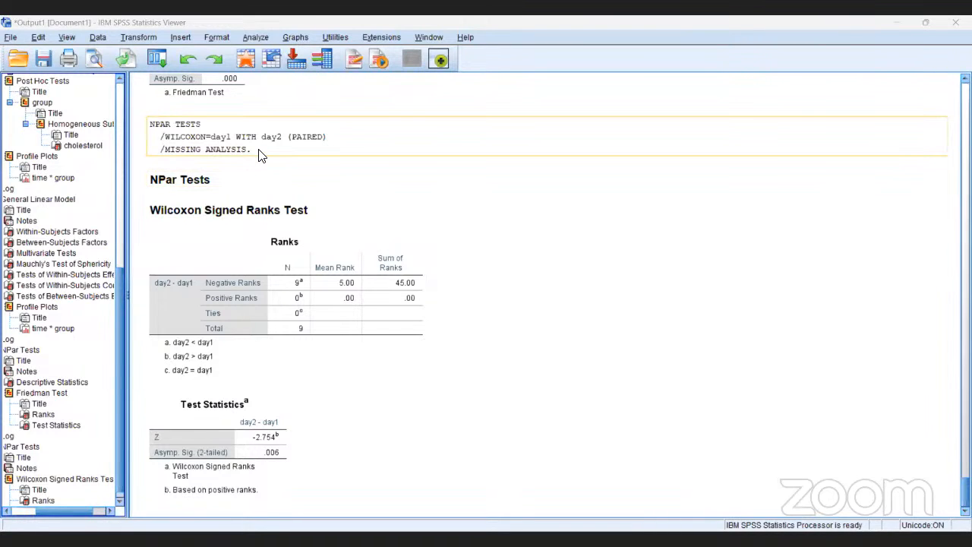
Request Duncan and Tukey post hoc tests for group in the repeated measures general linear model of cholesterol over time
click(187, 51)
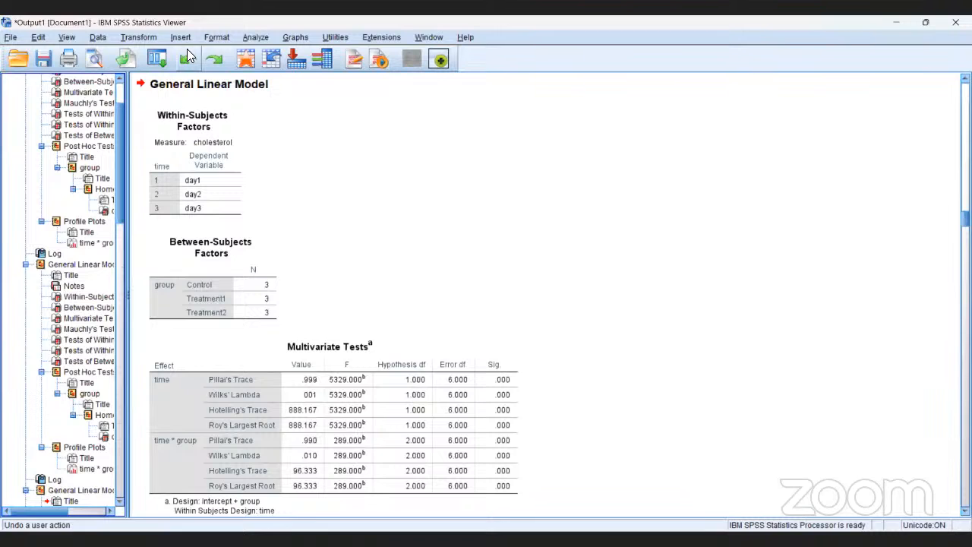
click(256, 36)
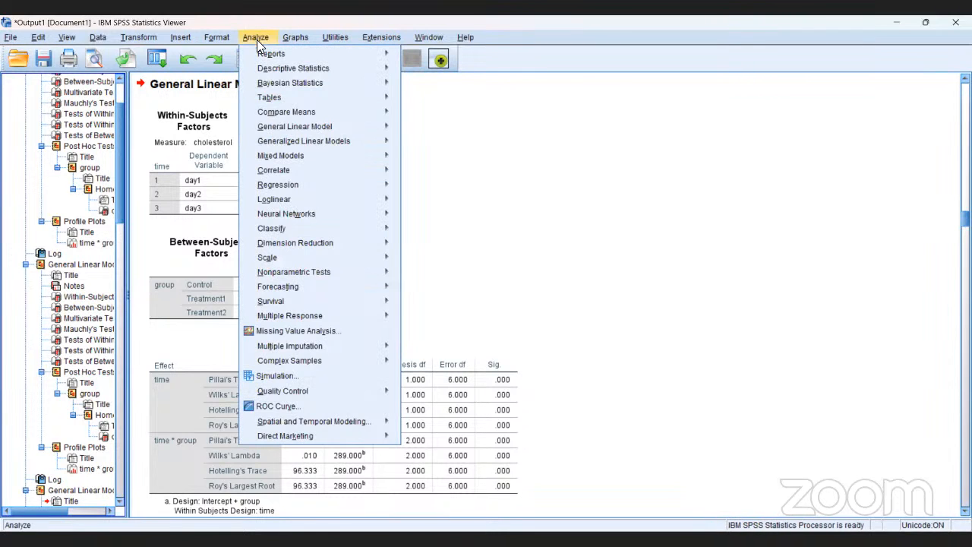
mouse_move(279, 126)
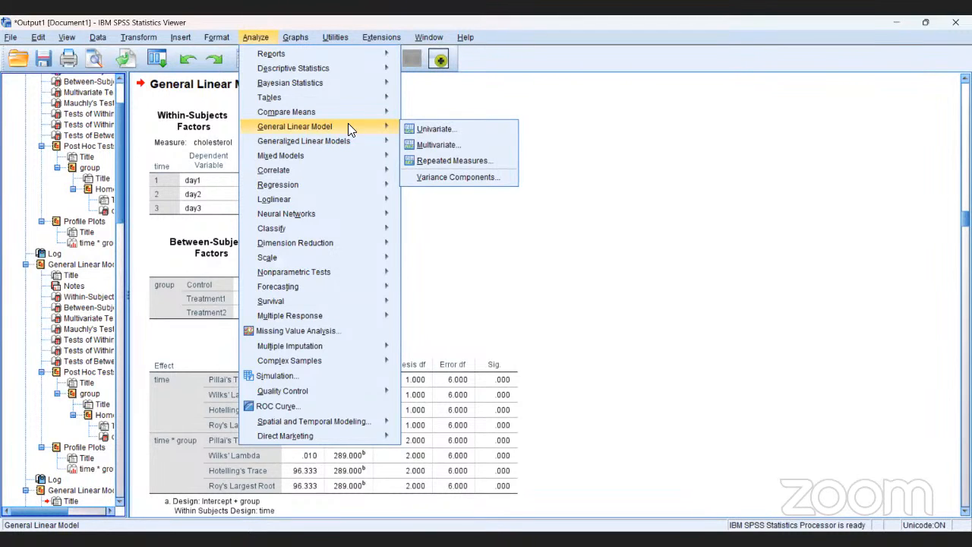
click(450, 159)
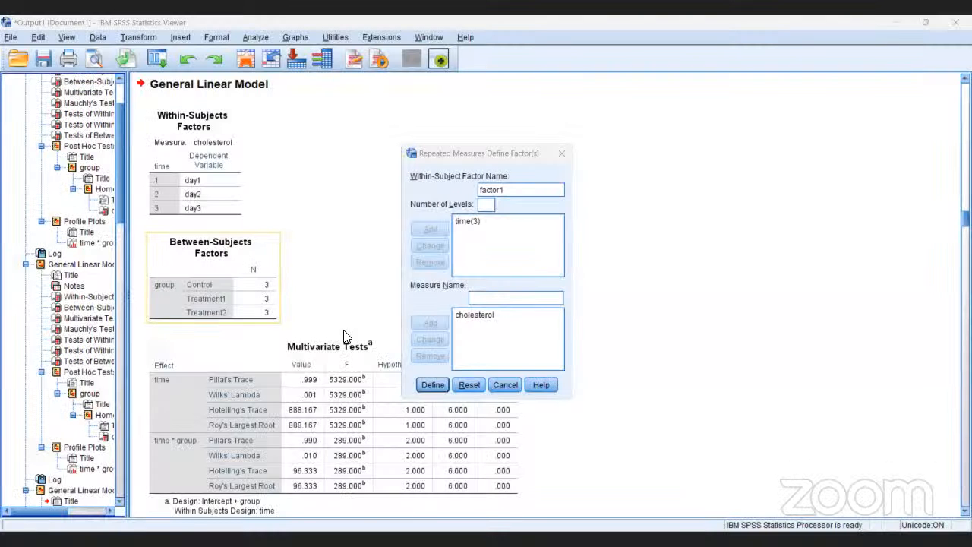
click(433, 385)
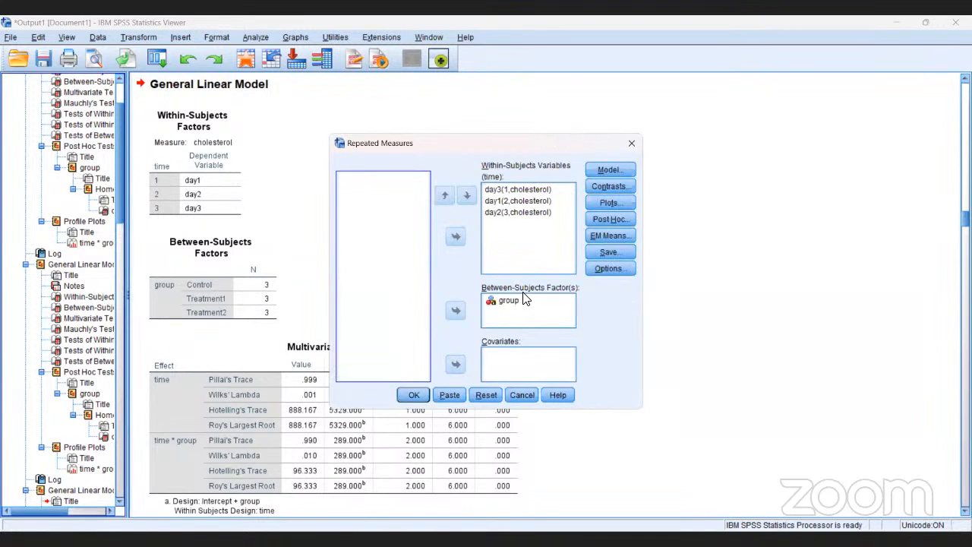
click(596, 220)
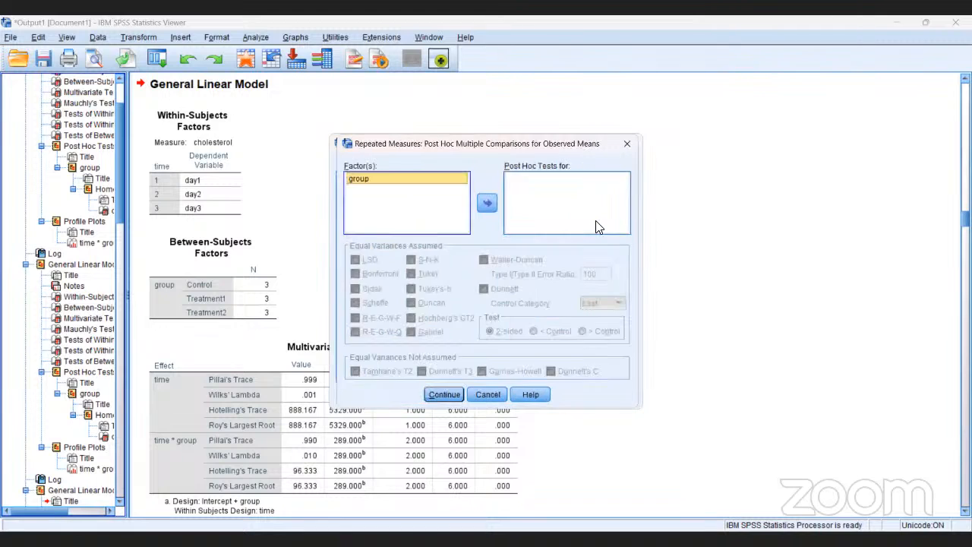
click(487, 203)
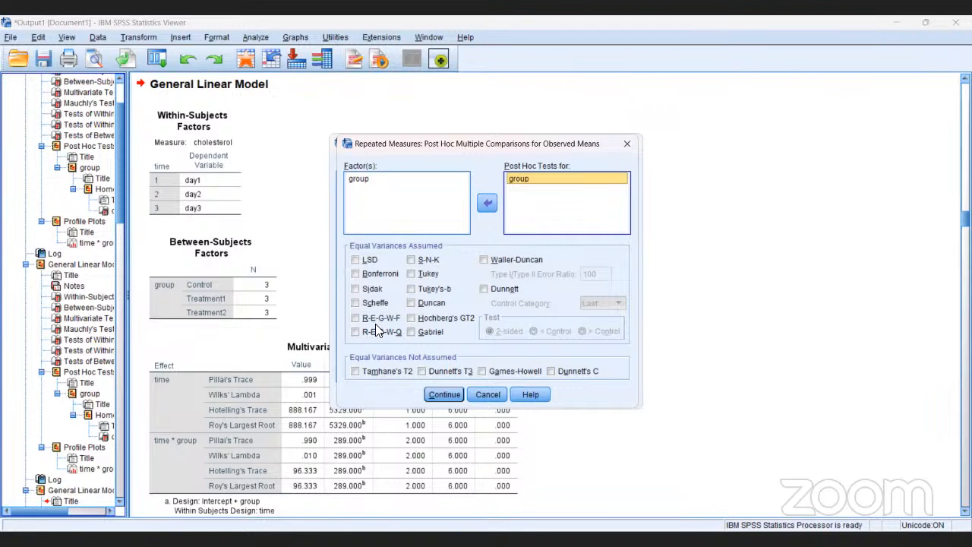
click(412, 303)
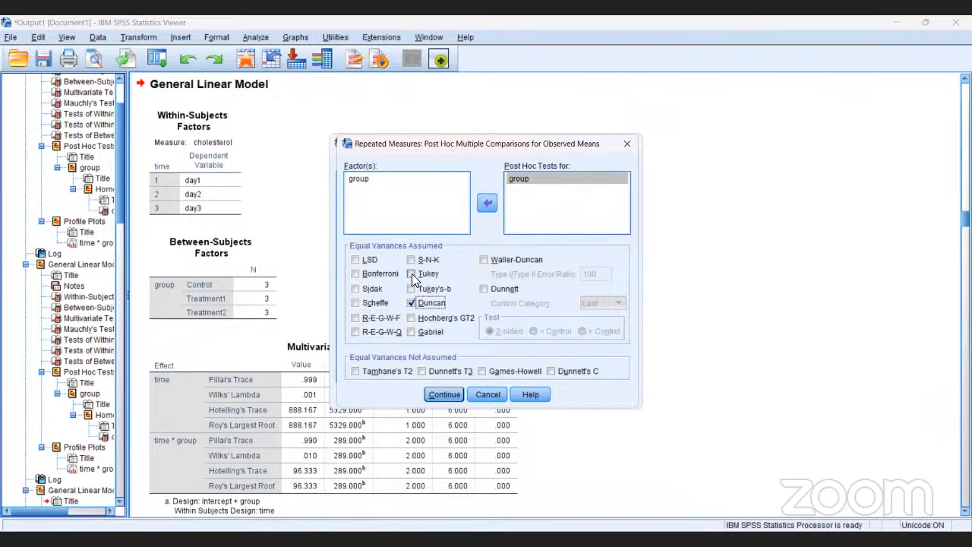
click(412, 274)
click(444, 396)
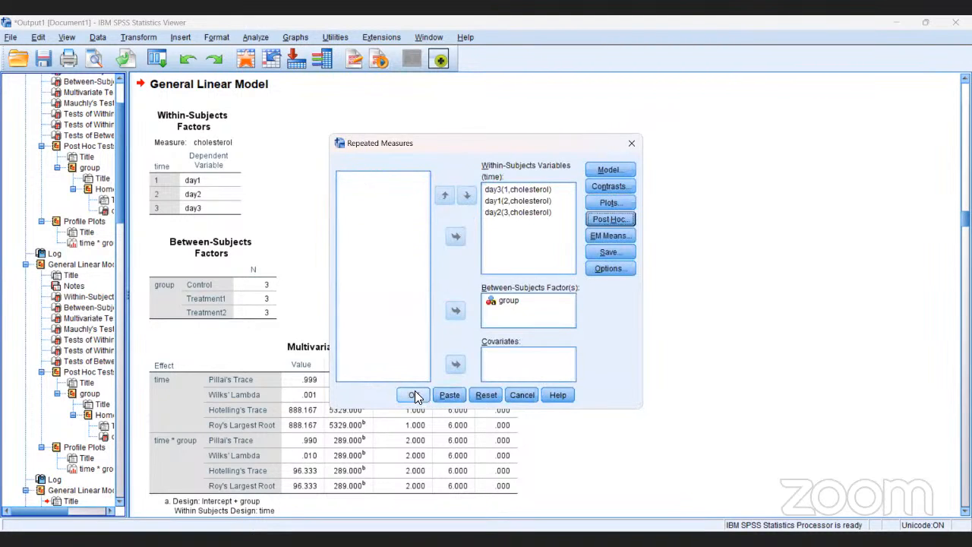
Run the repeated measures analysis and review its output from the Multivariate Tests through the post hoc Multiple Comparisons table for group
click(413, 395)
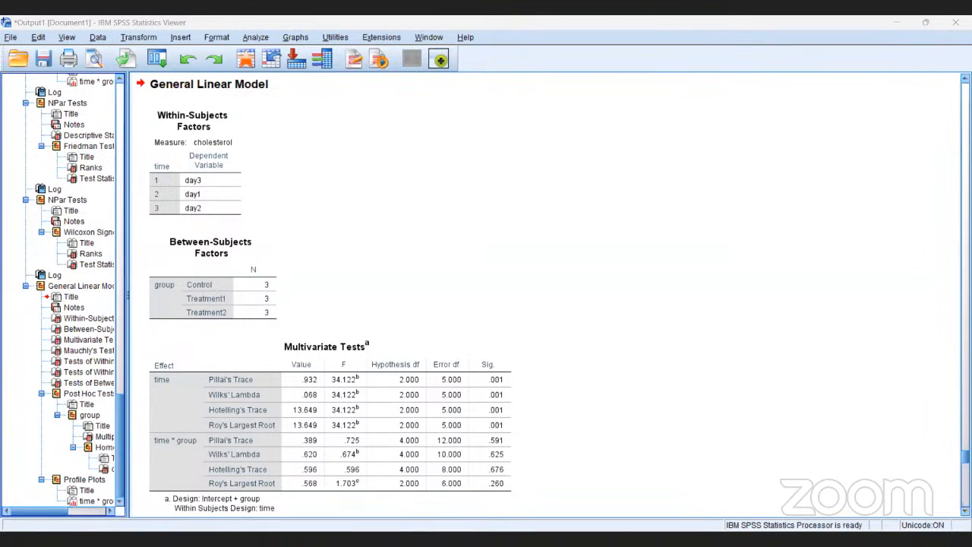
scroll(486, 297, down, 5)
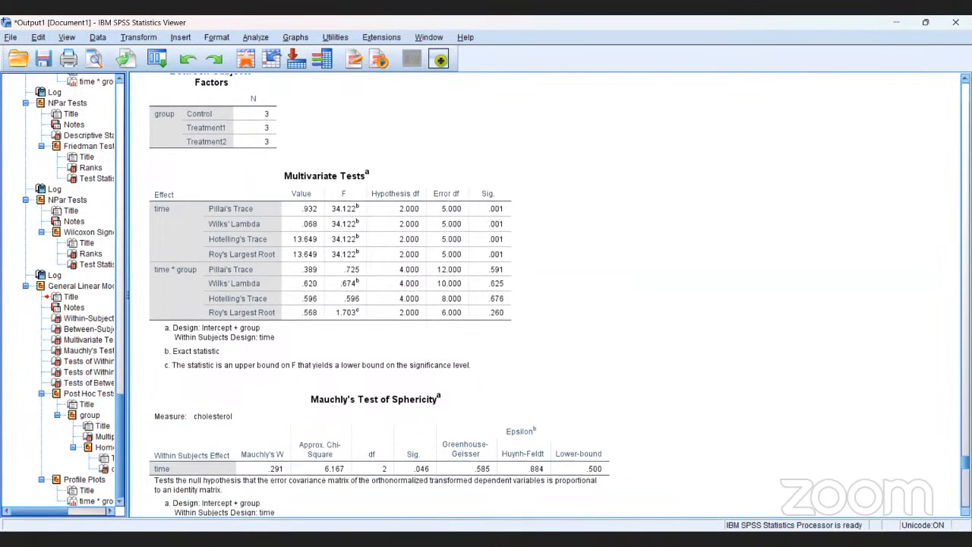
scroll(379, 296, down, 4)
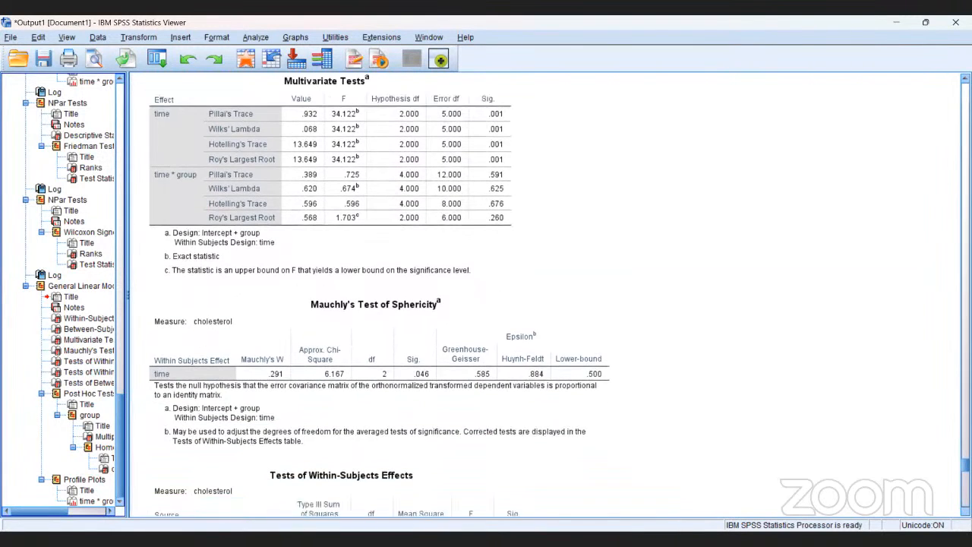
scroll(380, 296, down, 5)
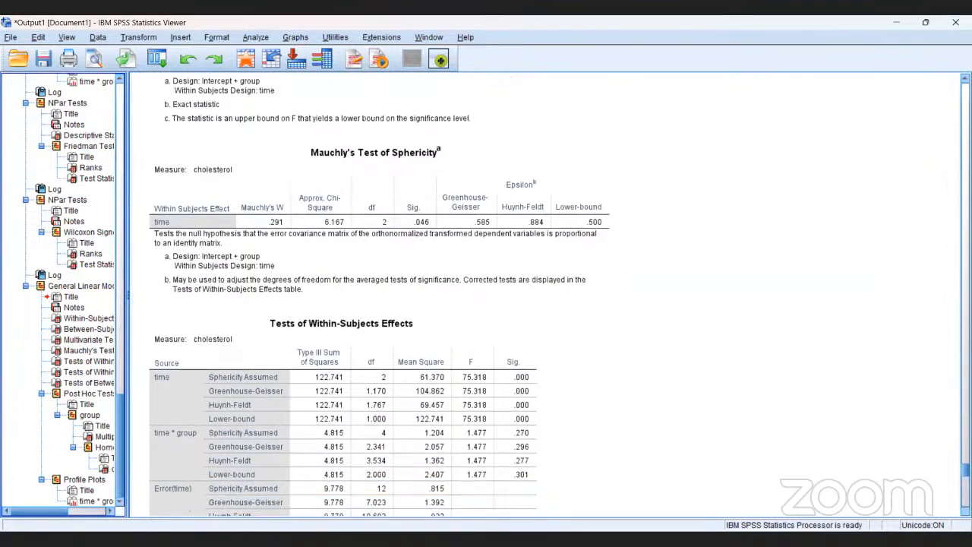
scroll(380, 296, down, 1)
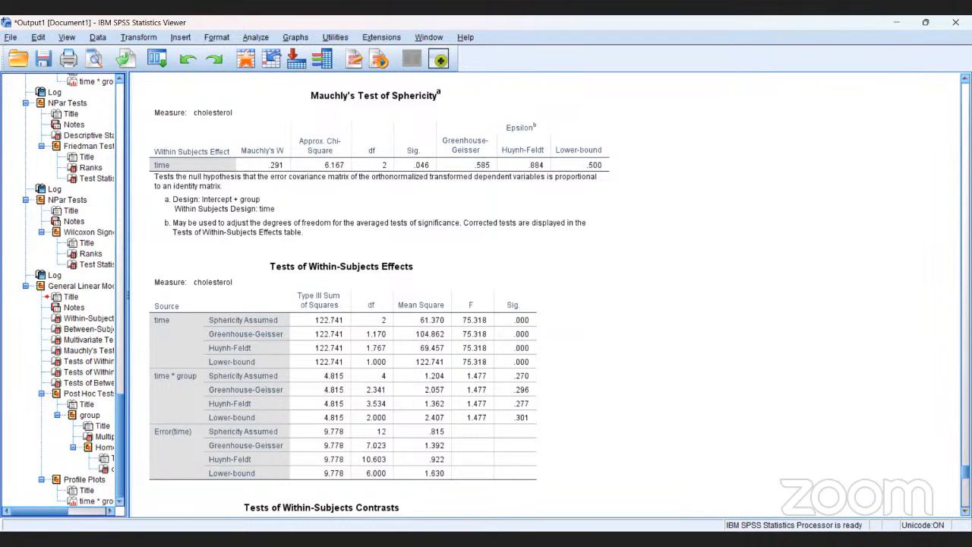
scroll(380, 296, down, 5)
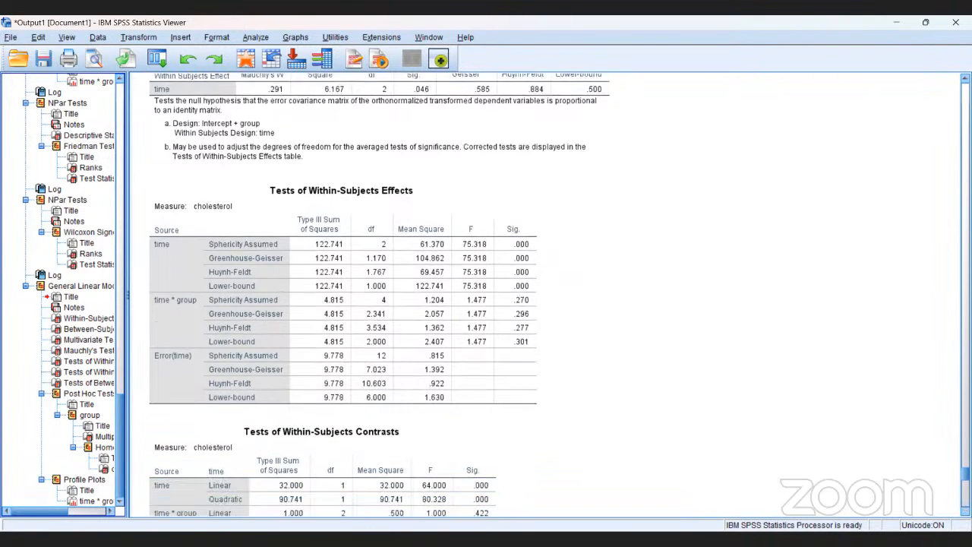
scroll(380, 297, down, 5)
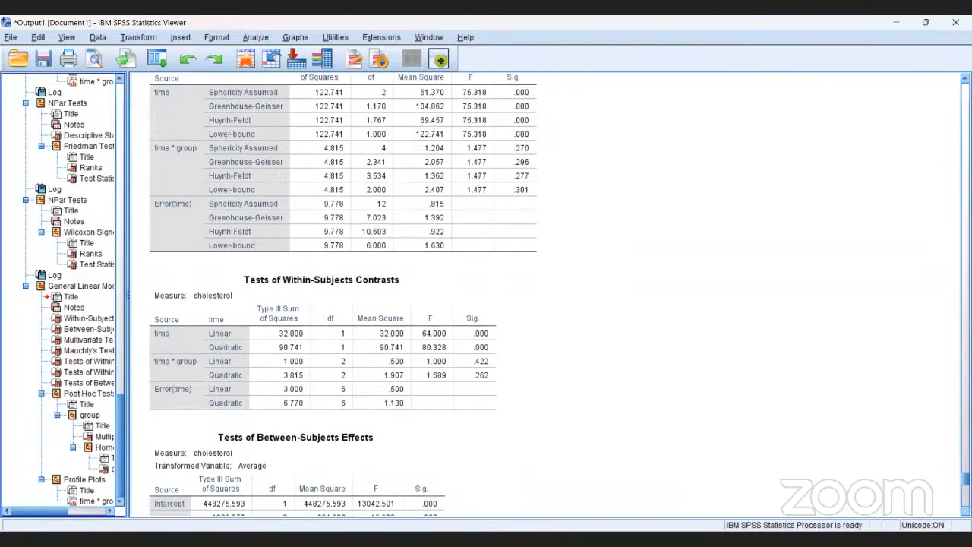
scroll(380, 296, down, 4)
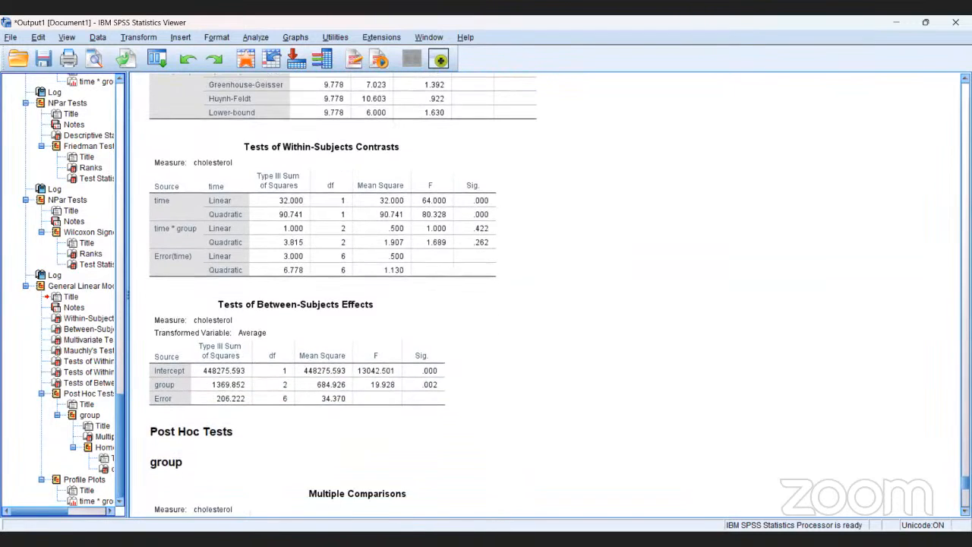
scroll(380, 297, down, 3)
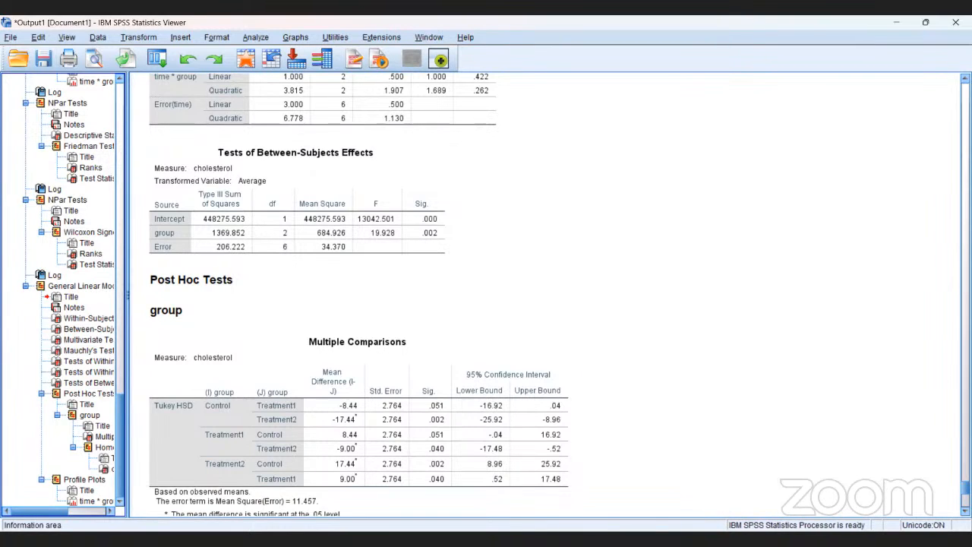
Examine the Tukey HSD Multiple Comparisons table for group and the Tukey and Duncan Homogeneous Subsets table for cholesterol
click(212, 437)
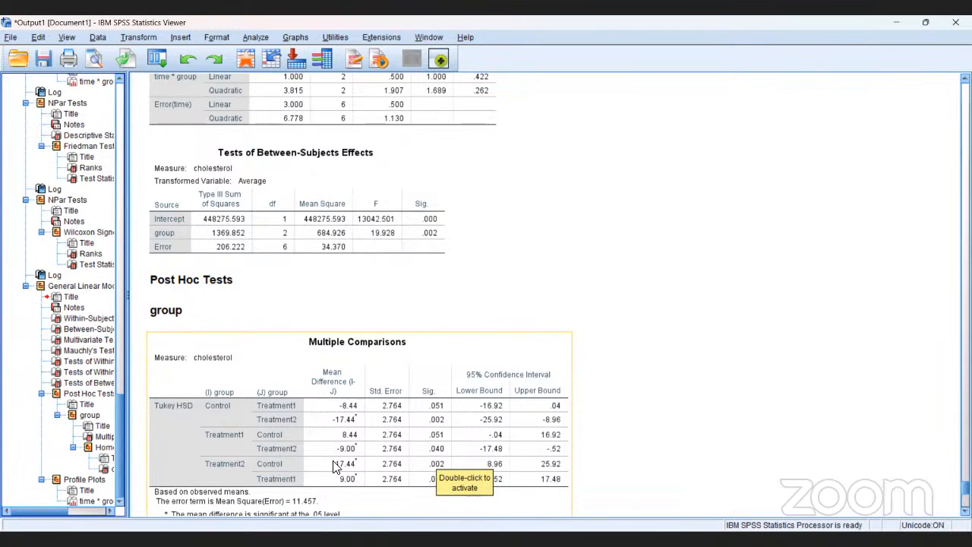
click(402, 473)
scroll(402, 474, down, 3)
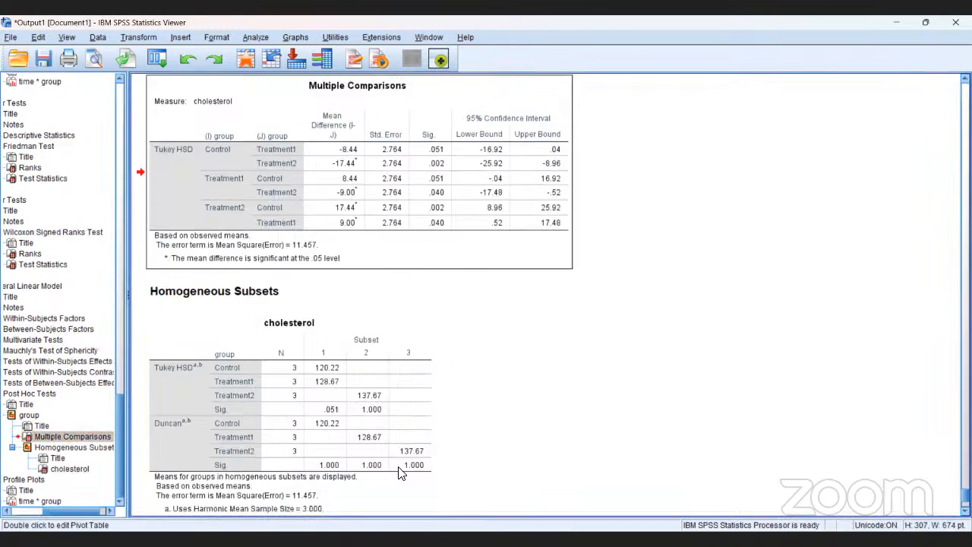
click(402, 474)
scroll(402, 473, down, 2)
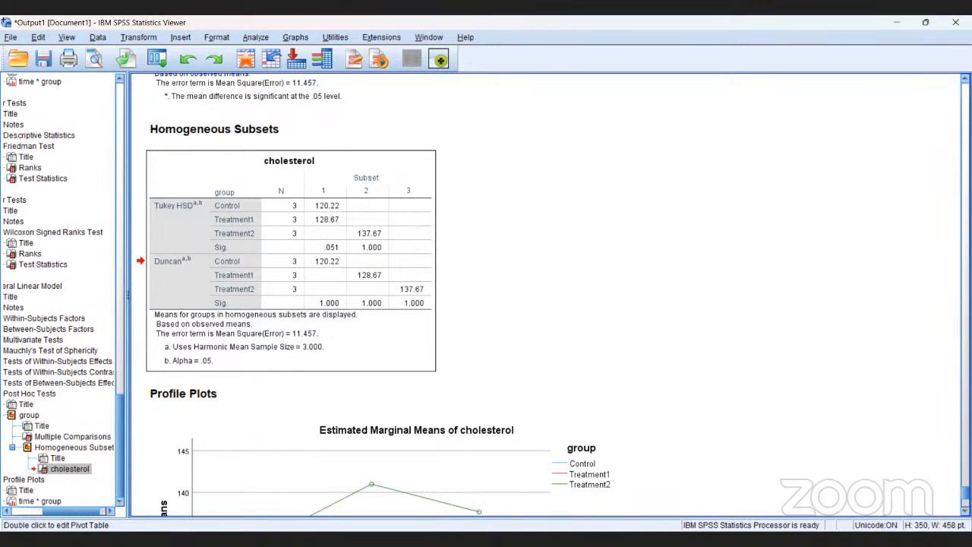
Review the profile plot of estimated marginal means of cholesterol by group, and return to the Post Hoc Tests tables for comparison
scroll(547, 294, down, 1)
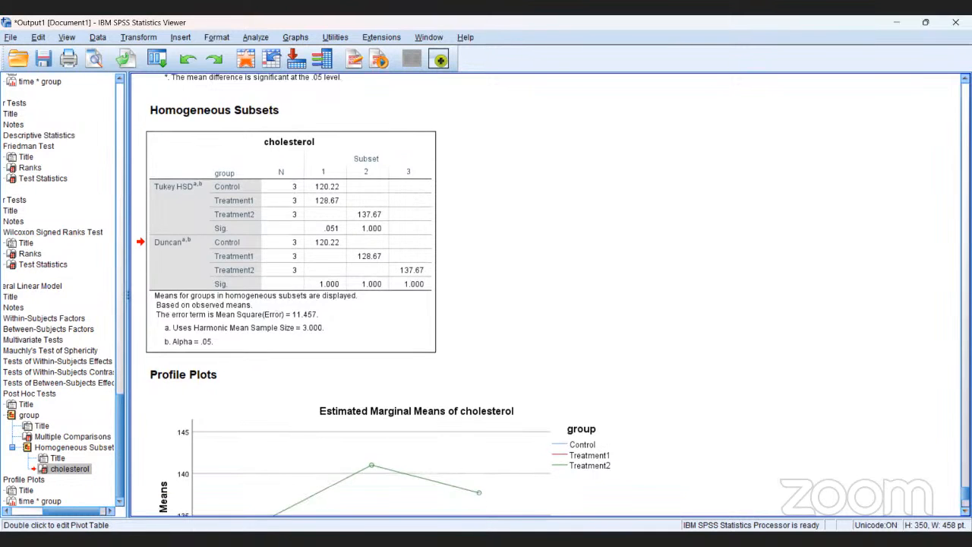
scroll(547, 295, down, 6)
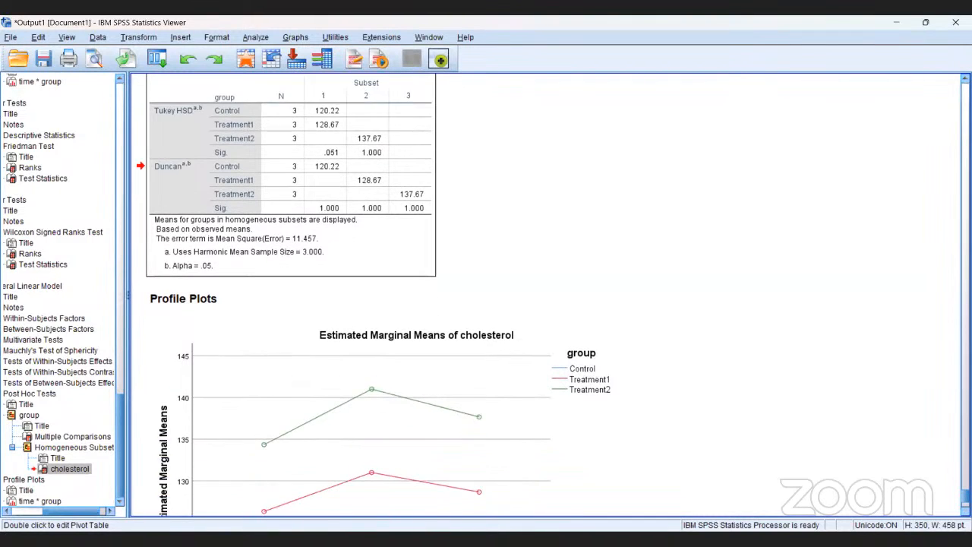
scroll(547, 295, down, 2)
scroll(547, 294, down, 1)
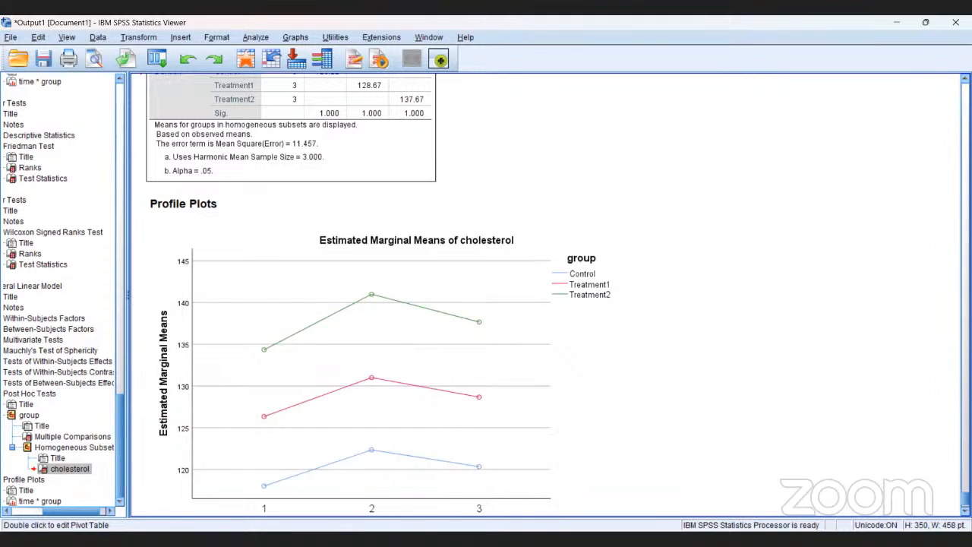
scroll(531, 295, up, 5)
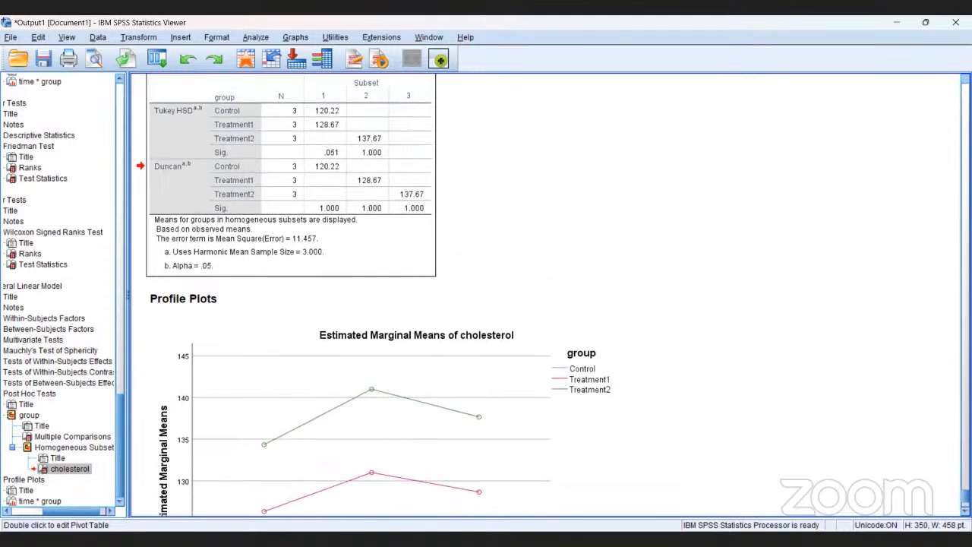
scroll(532, 295, up, 4)
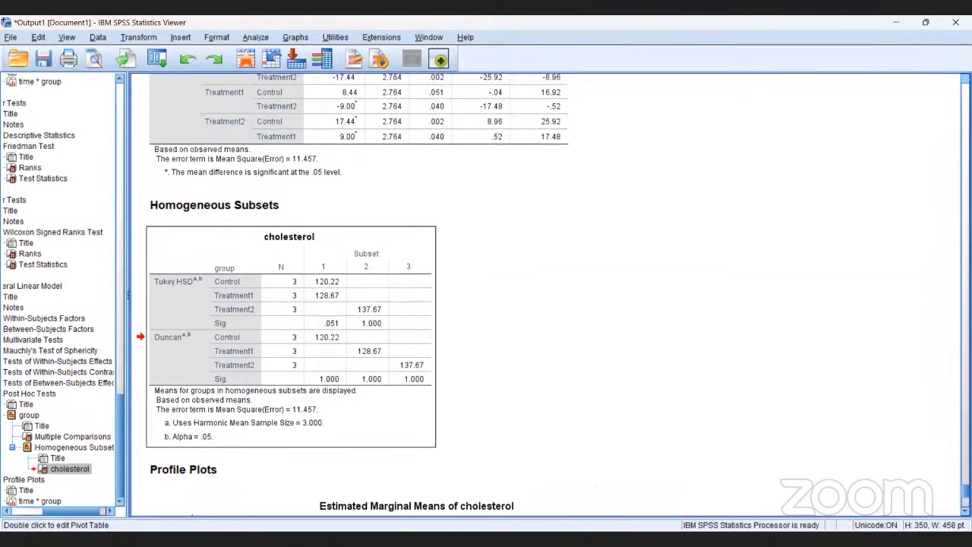
scroll(532, 295, up, 1)
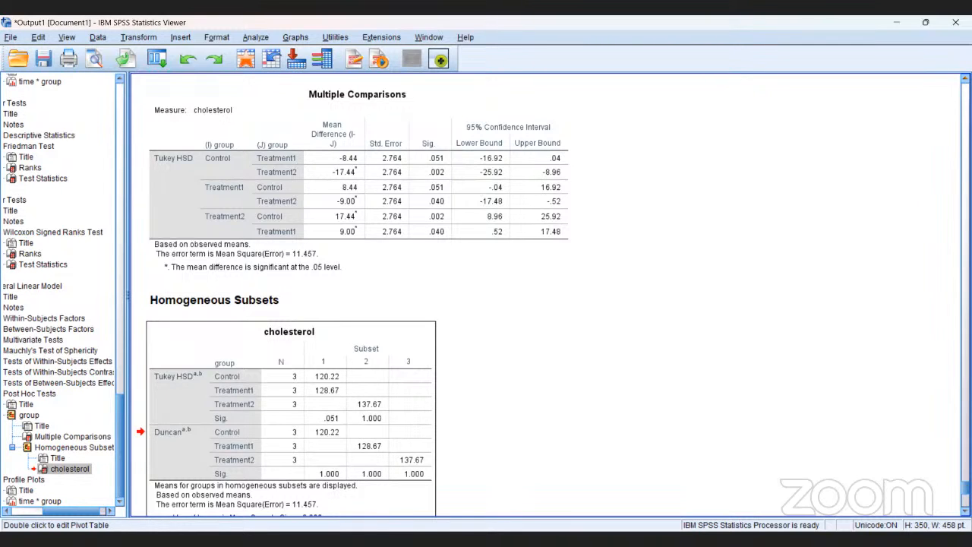
scroll(353, 298, up, 2)
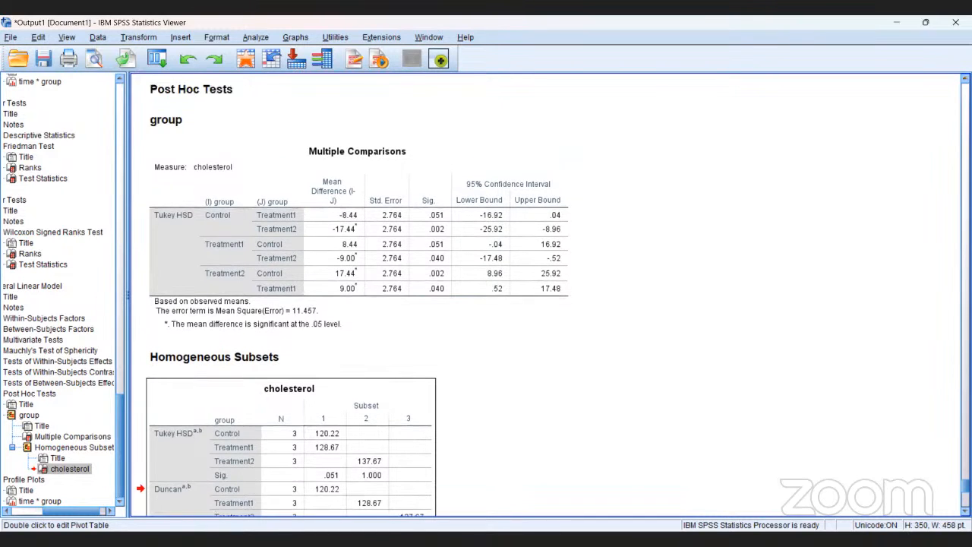
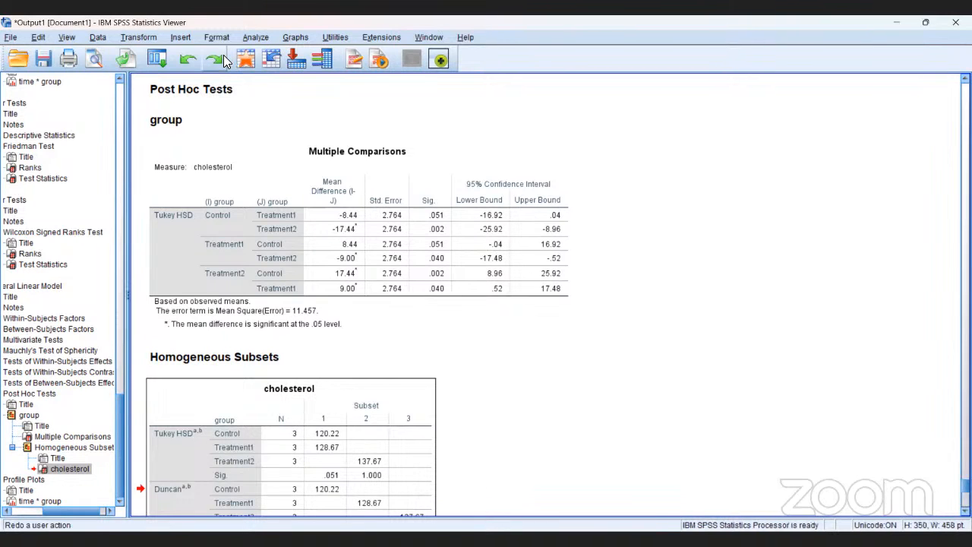
click(247, 89)
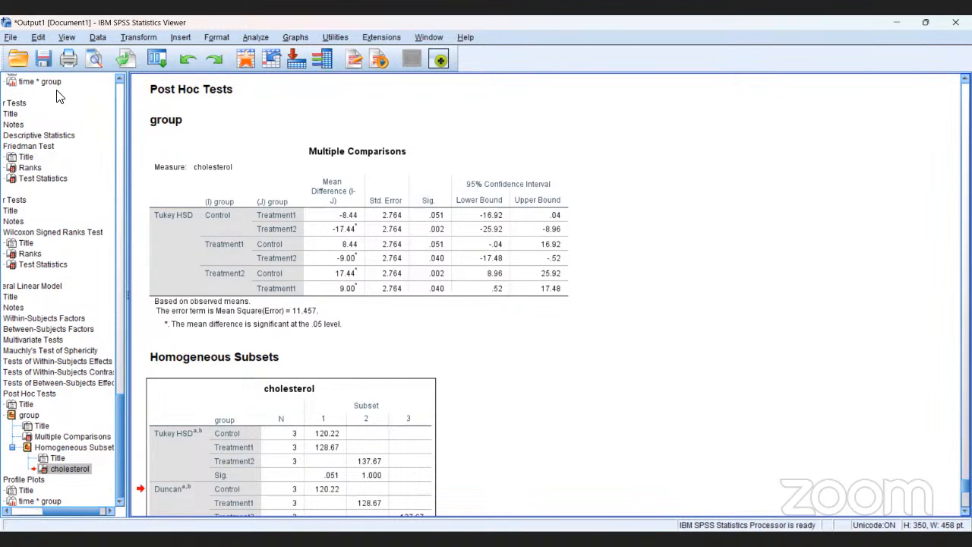
click(19, 61)
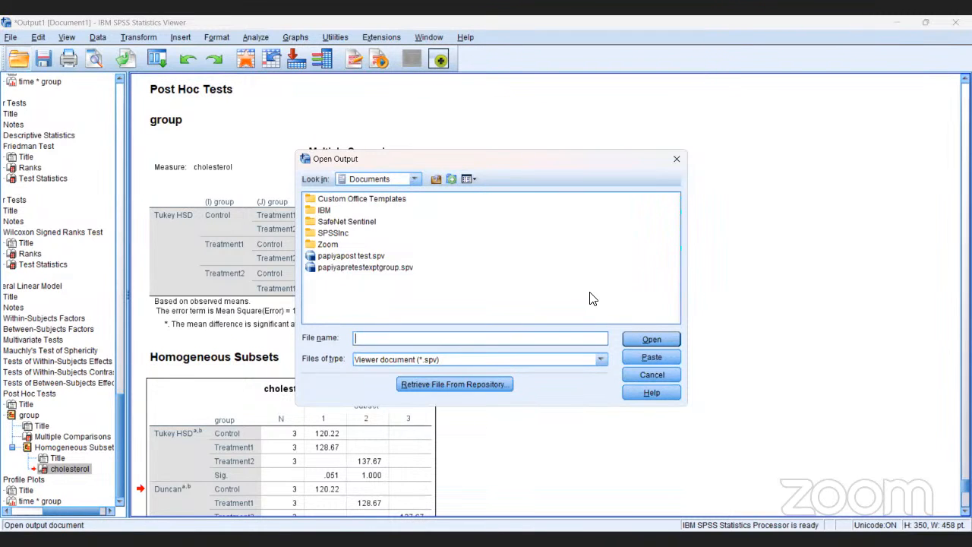
click(635, 371)
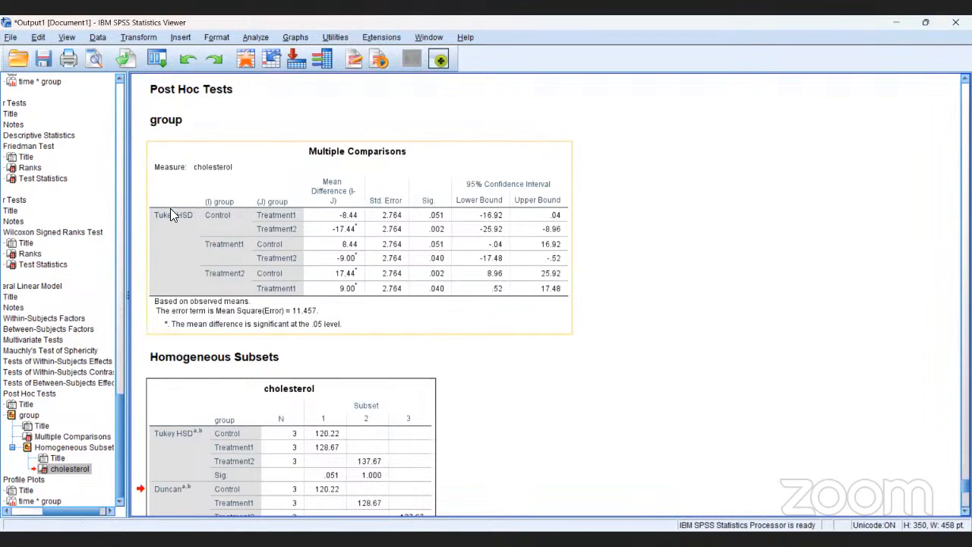
Try to open the recently used data file ach.xlsx from the desktop folder
click(11, 38)
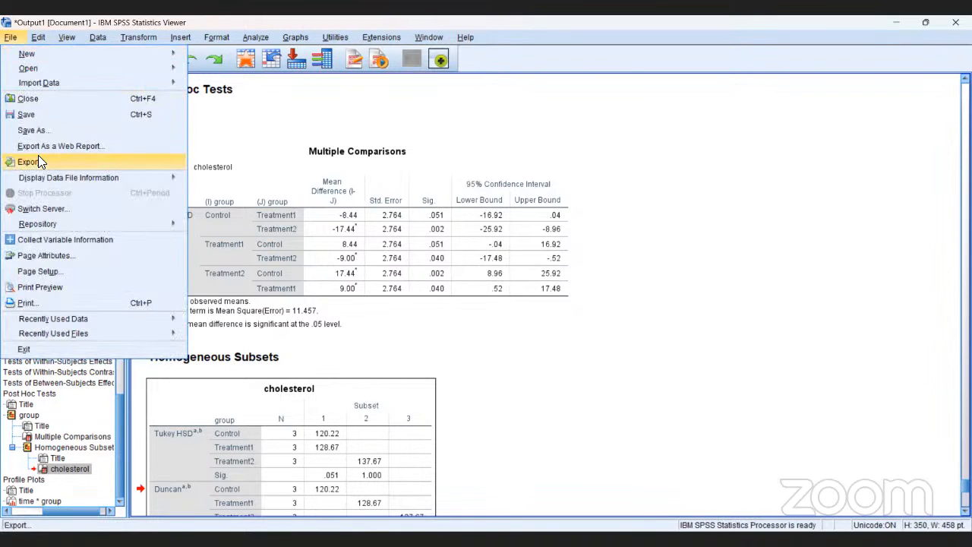
mouse_move(76, 323)
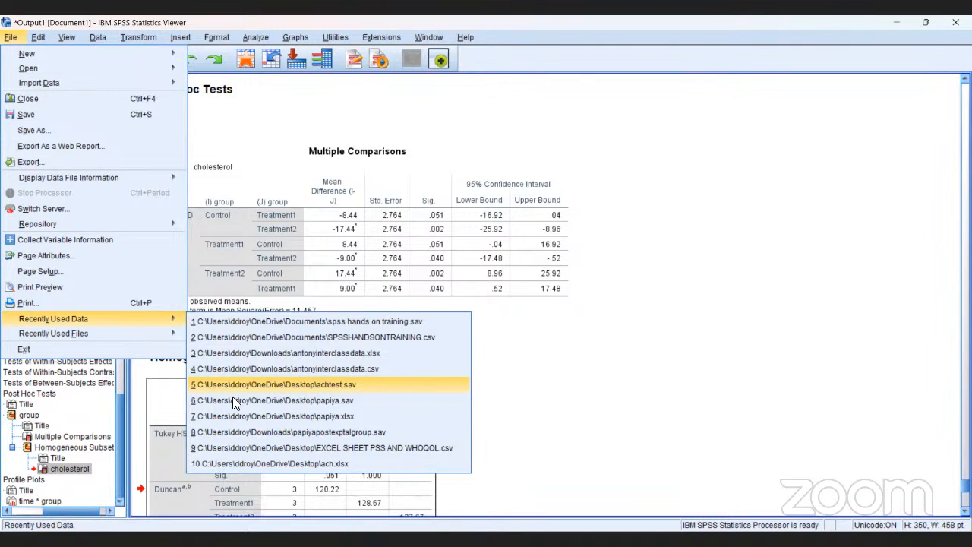
click(246, 462)
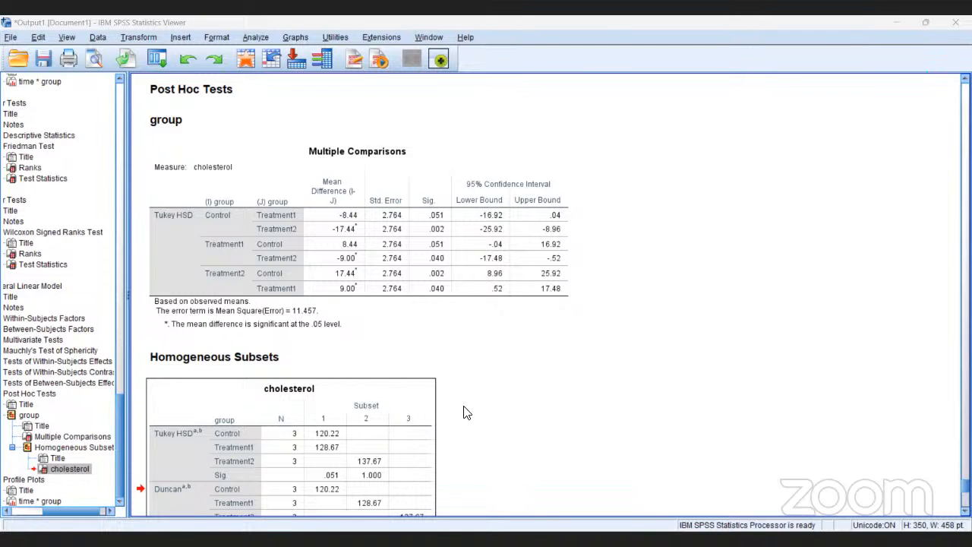
click(245, 281)
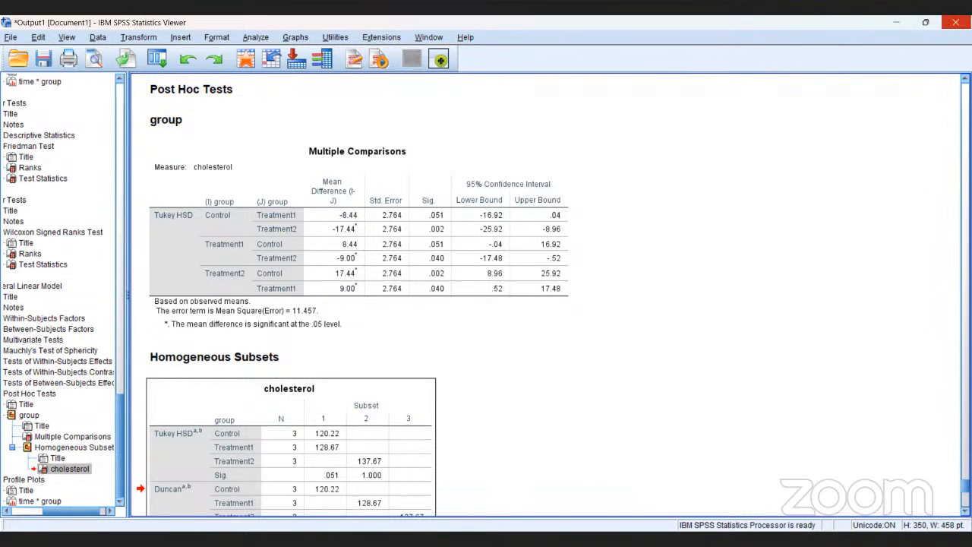
Close the Output1 viewer document without saving its contents
click(956, 22)
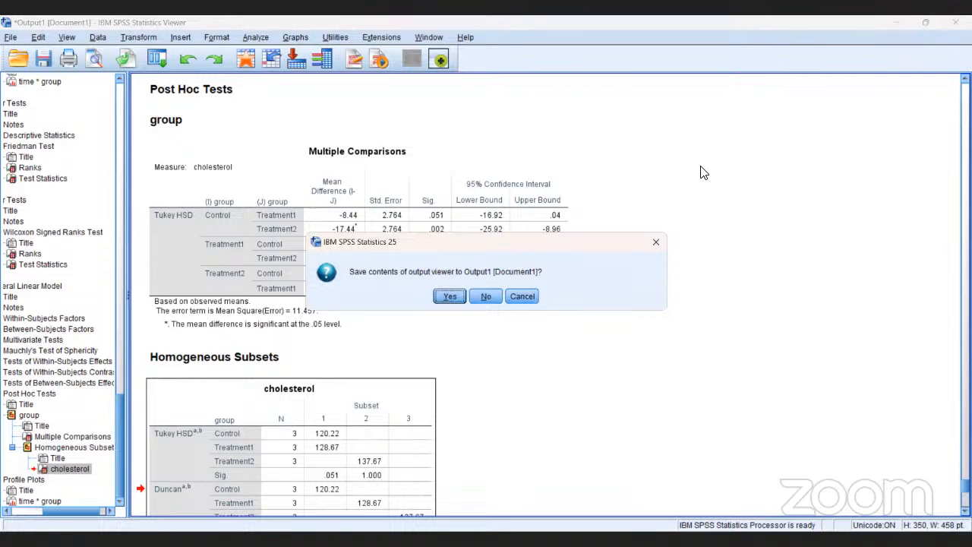
click(489, 297)
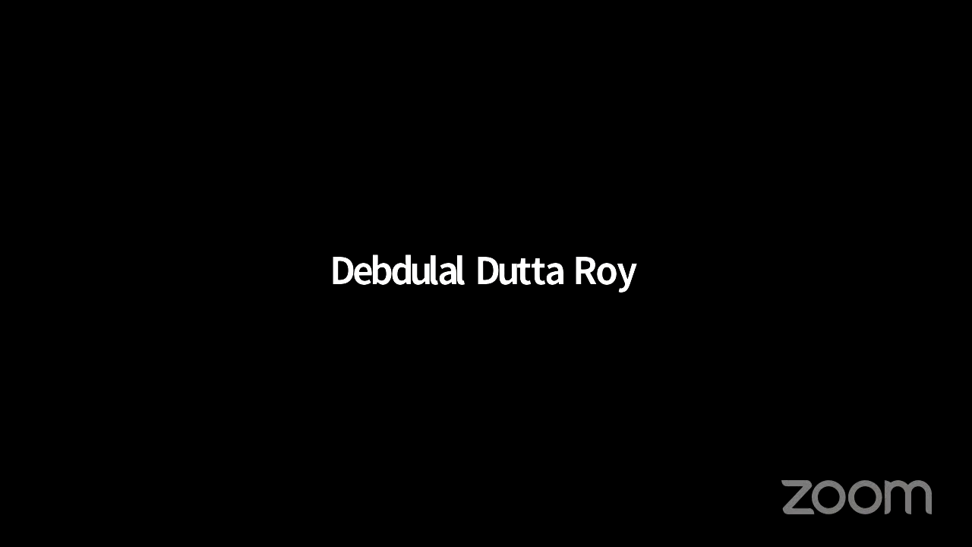
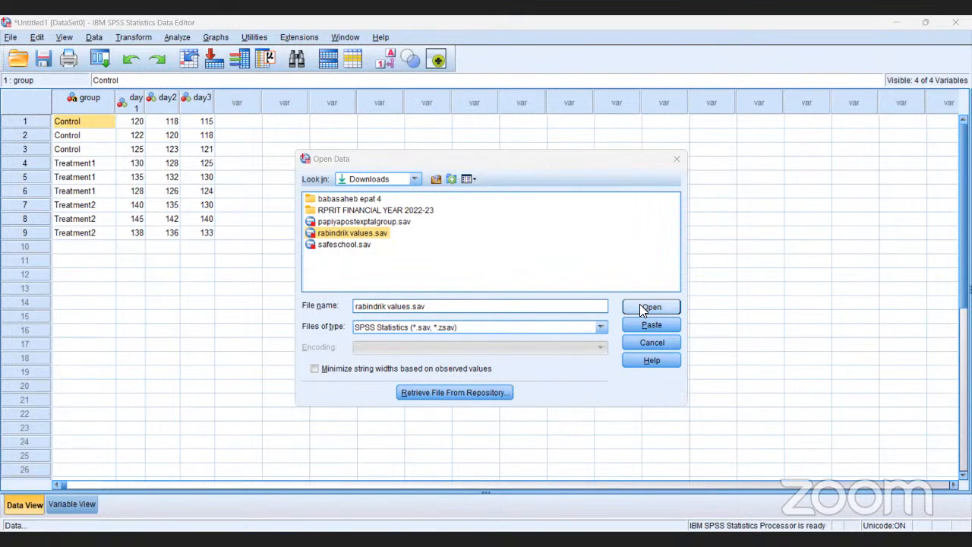
Open the data file rabindrik values.sav from the Downloads folder
click(642, 309)
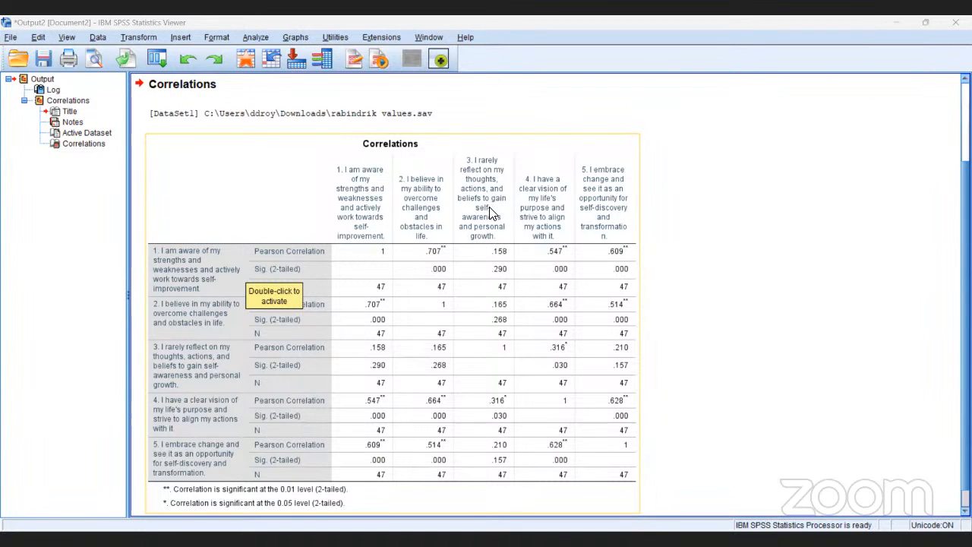
Activate the Correlations pivot table of the five self-awareness items for a closer look
click(486, 318)
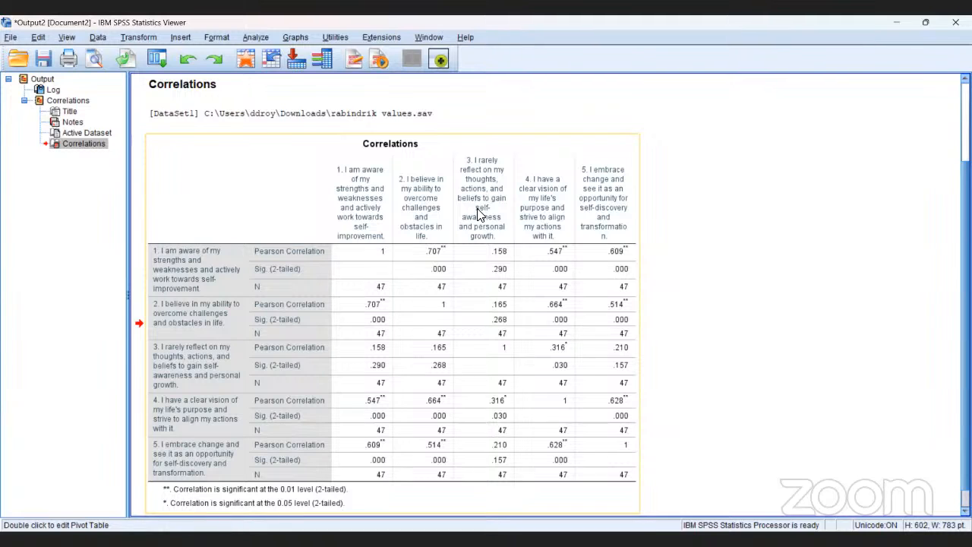
double_click(479, 215)
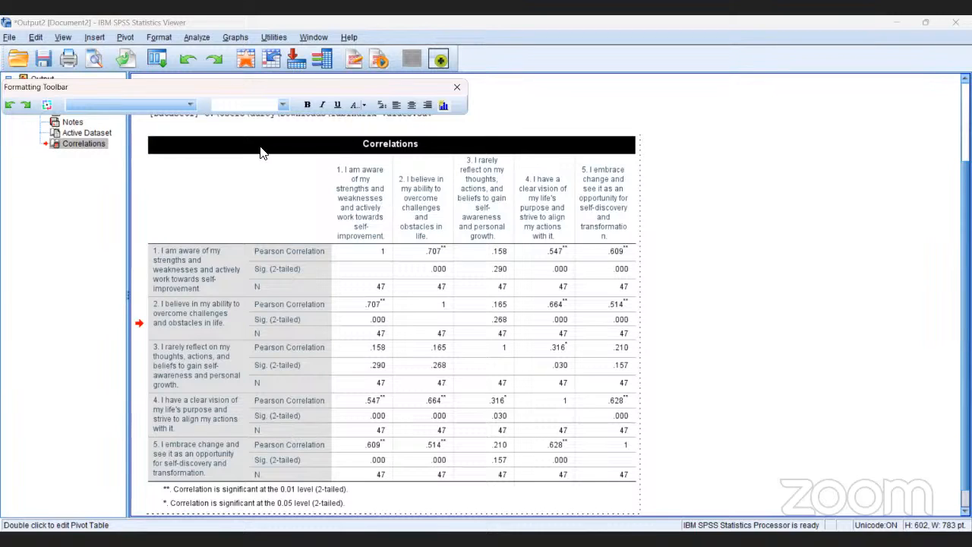
Create a simple scatterplot with item 1 (aware of my strengths) on the Y axis and item 2 (believe in my ability) on the X axis
click(233, 37)
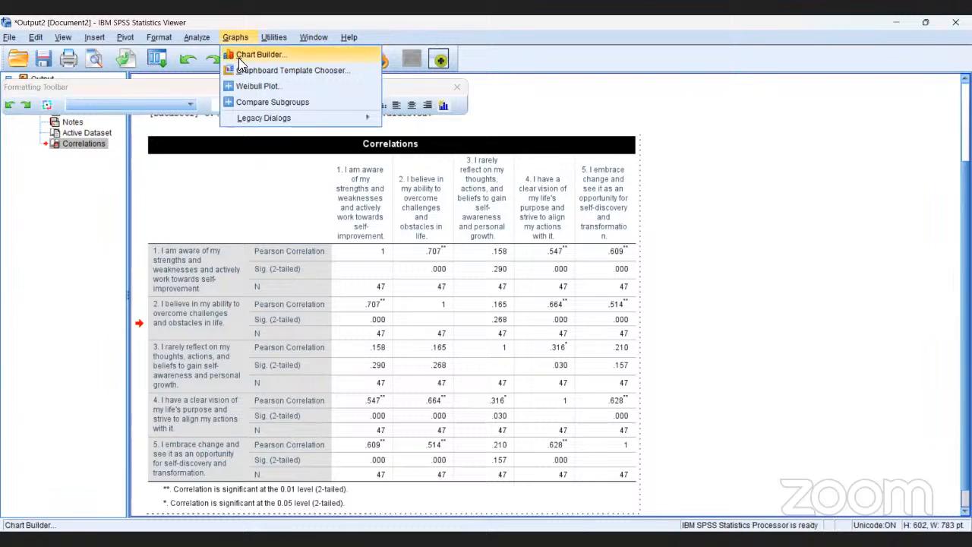
mouse_move(257, 115)
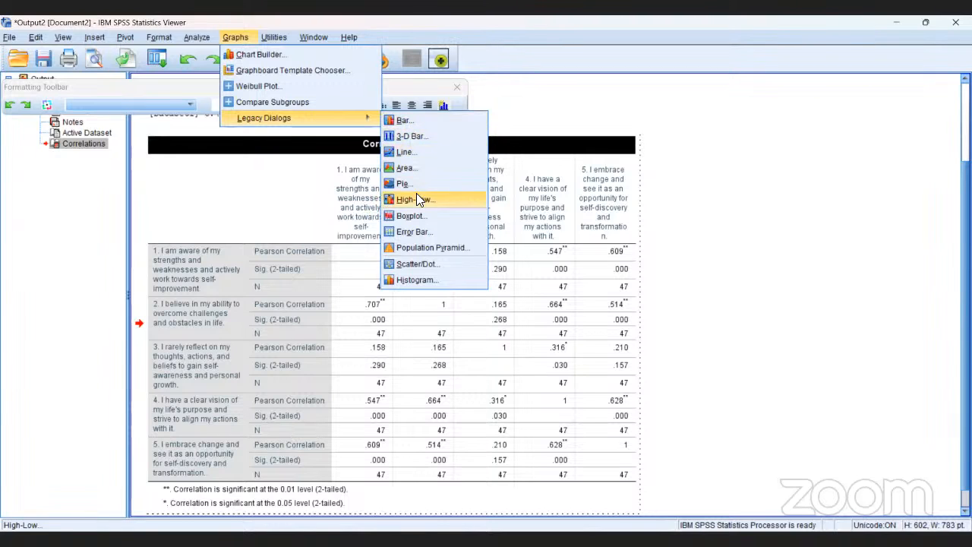
click(423, 265)
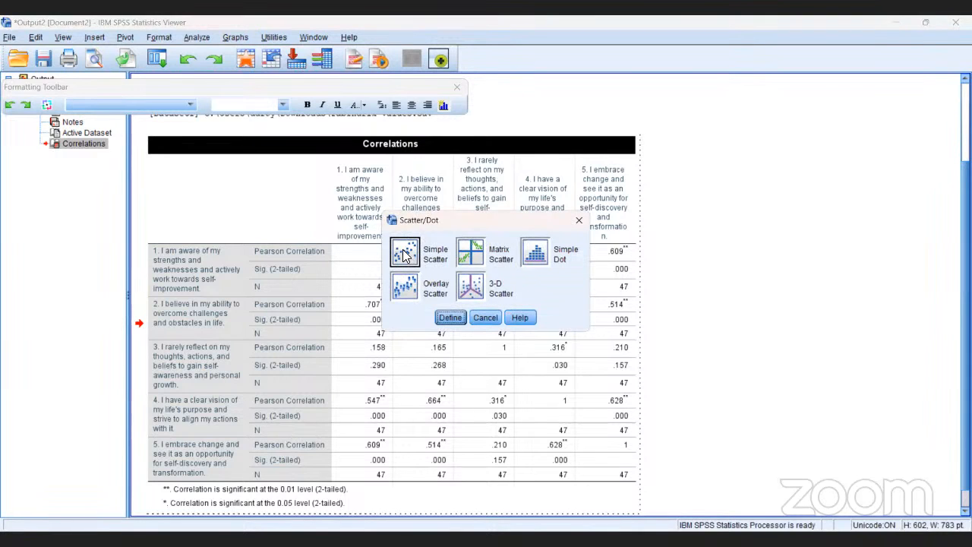
click(405, 255)
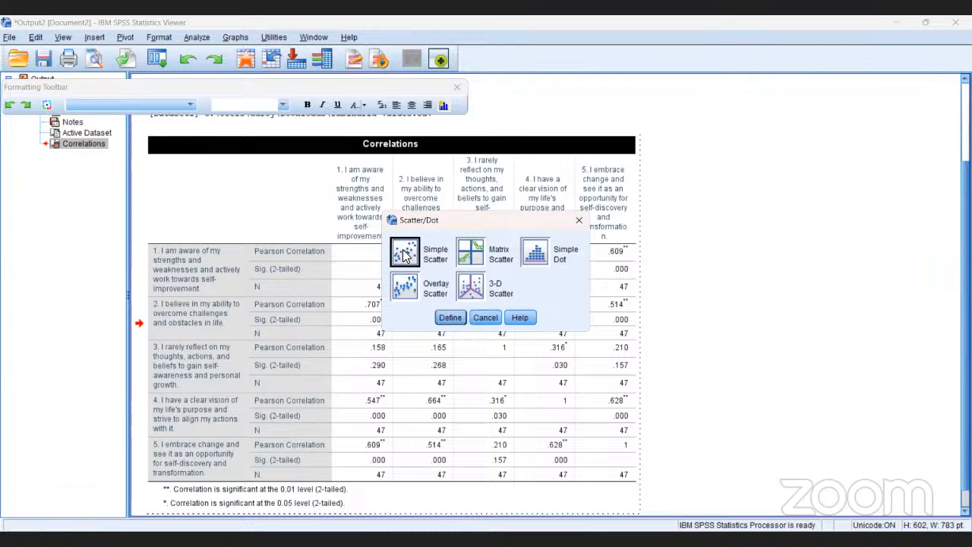
click(451, 318)
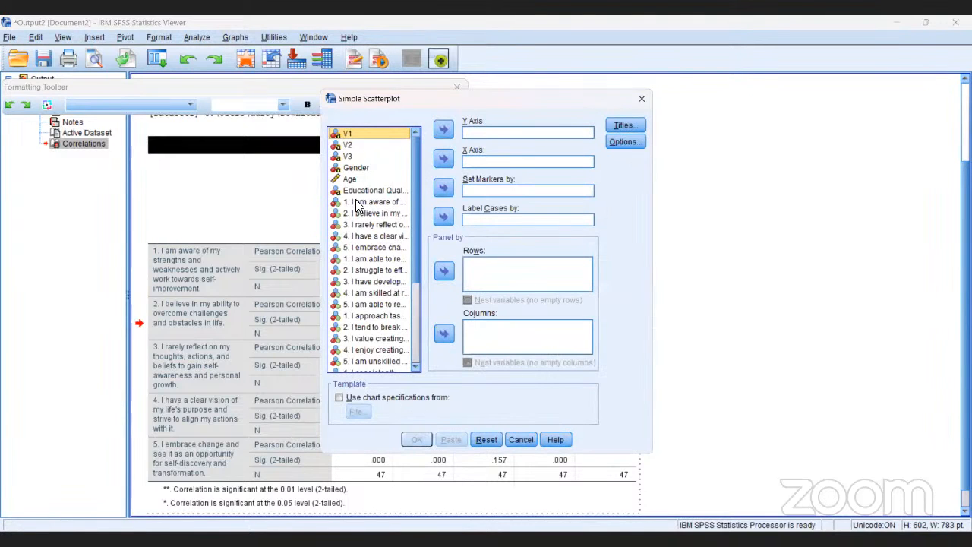
click(356, 202)
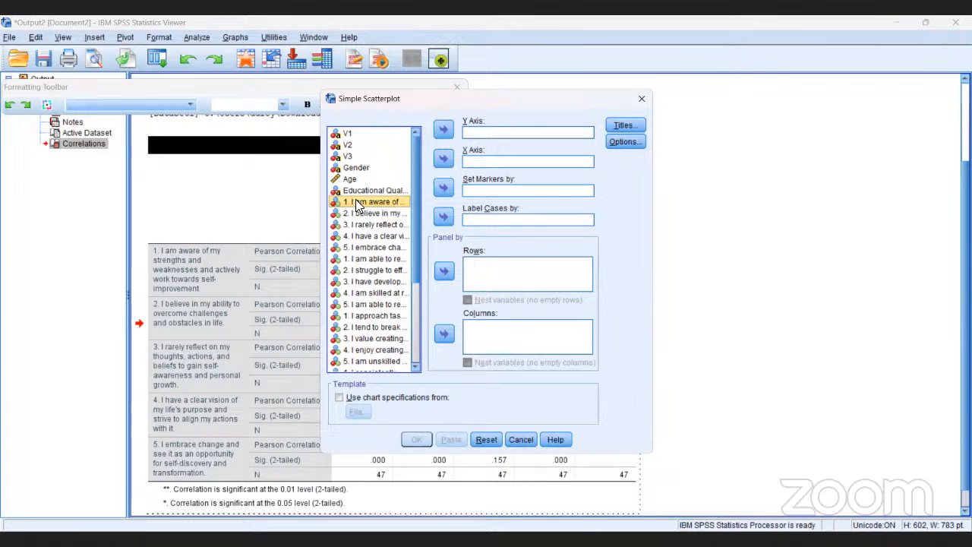
click(442, 133)
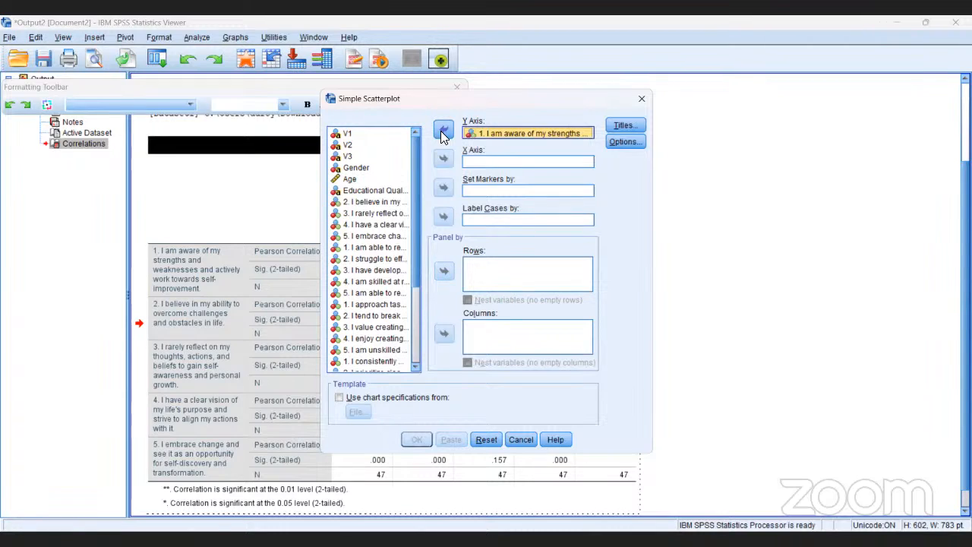
click(364, 202)
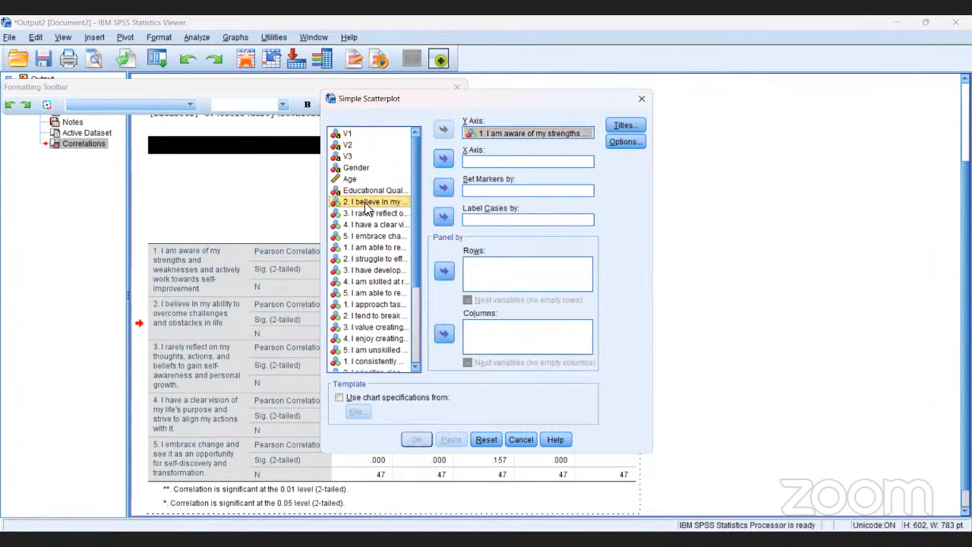
click(444, 160)
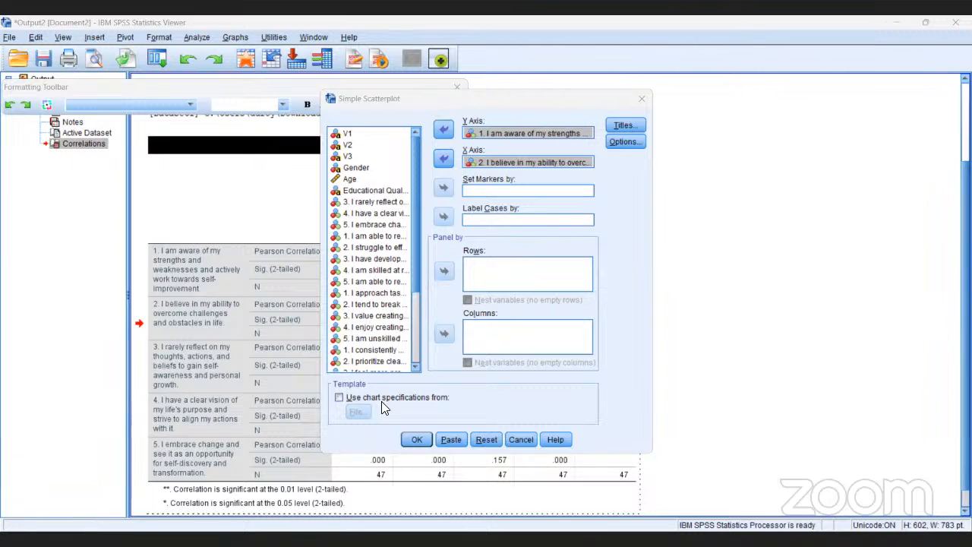
click(407, 434)
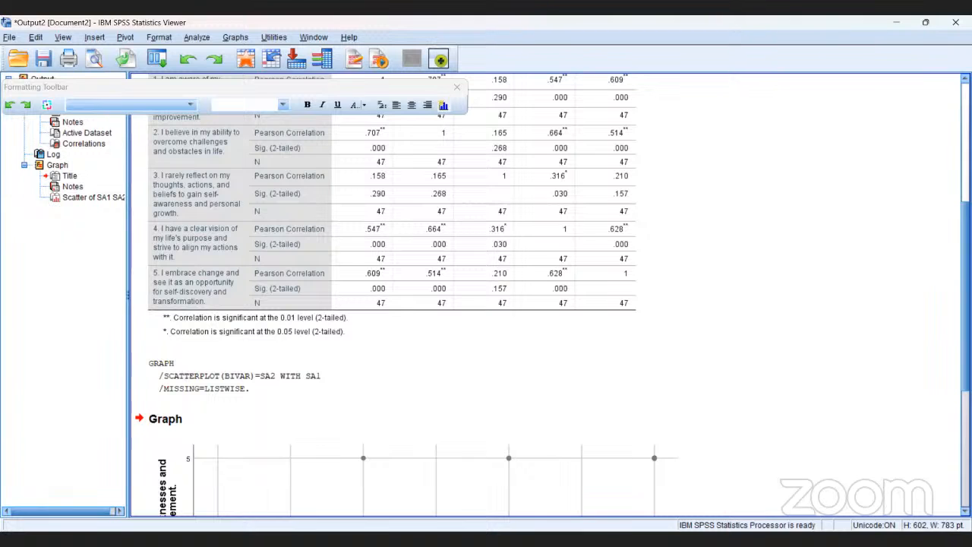
Open the scatterplot of SA1 and SA2 for editing and add a linear fit line with its equation
scroll(551, 295, down, 3)
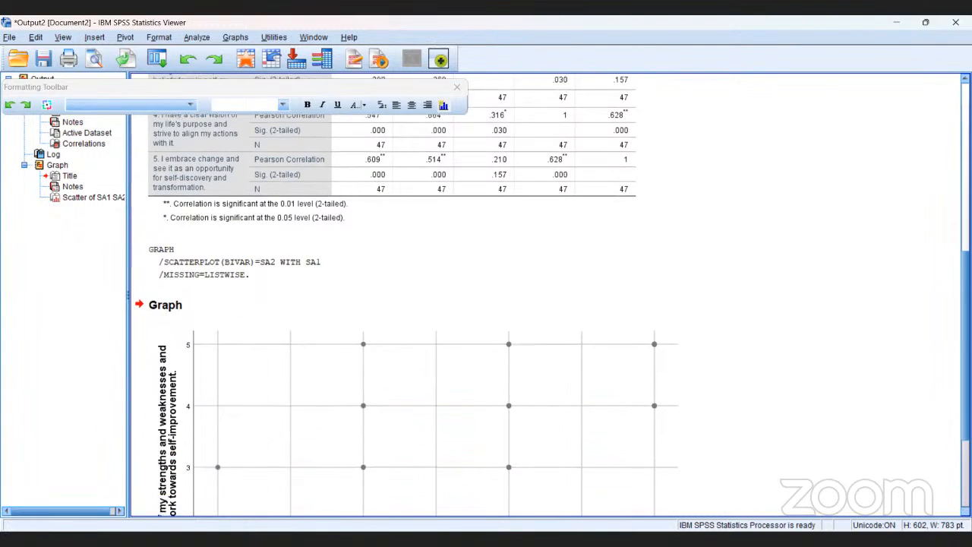
scroll(551, 294, down, 1)
scroll(551, 295, down, 4)
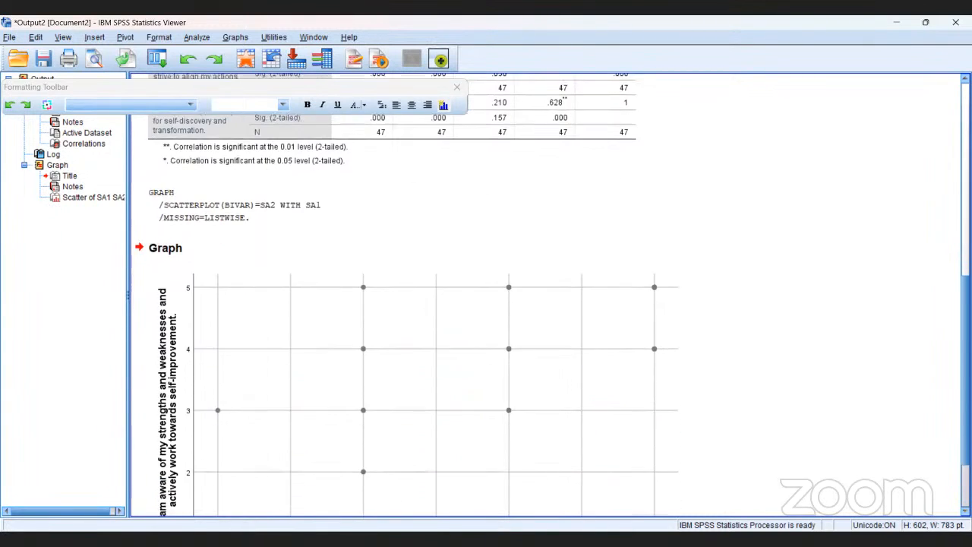
scroll(547, 297, down, 1)
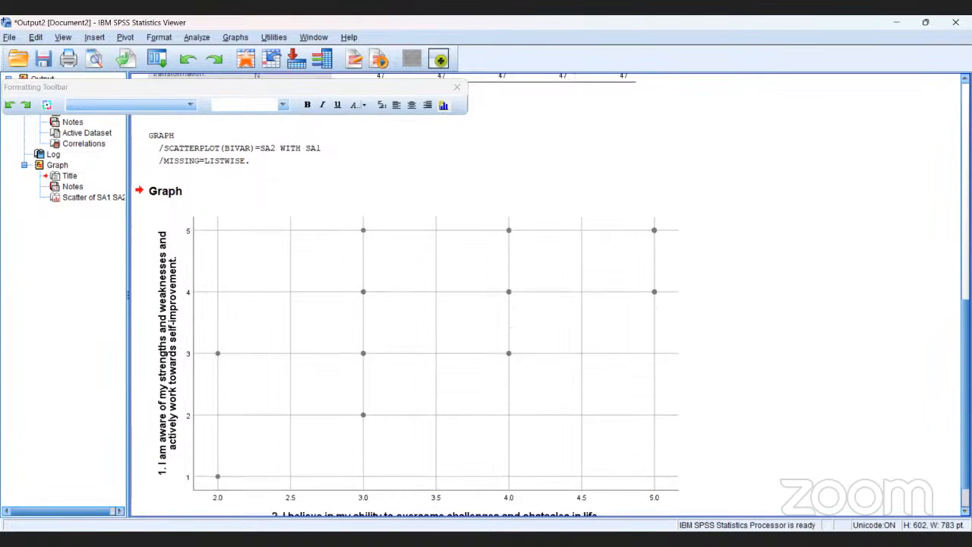
scroll(551, 295, down, 1)
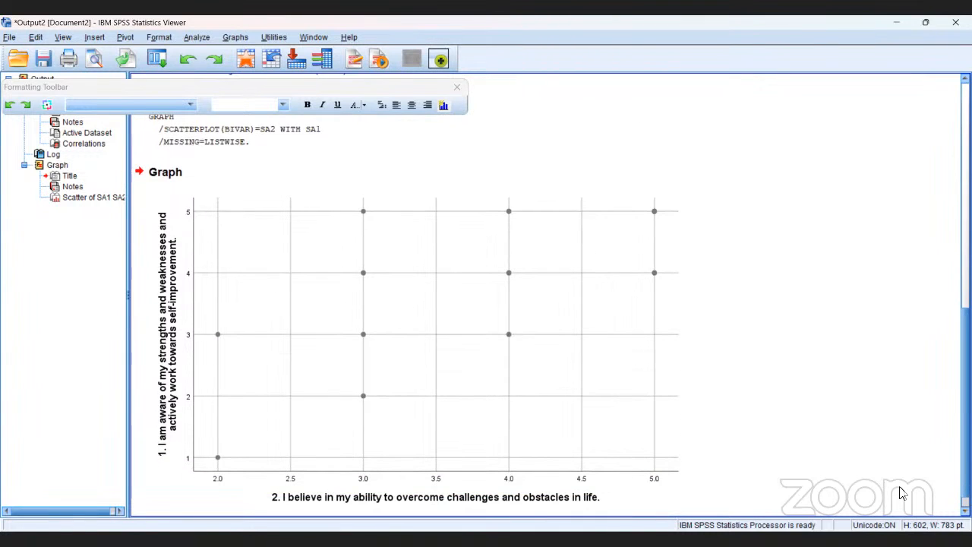
click(414, 356)
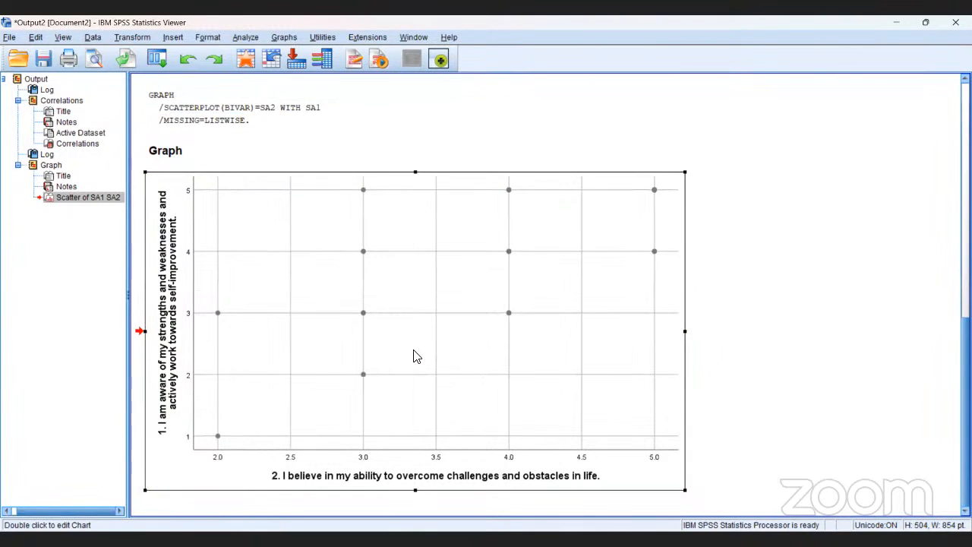
double_click(413, 350)
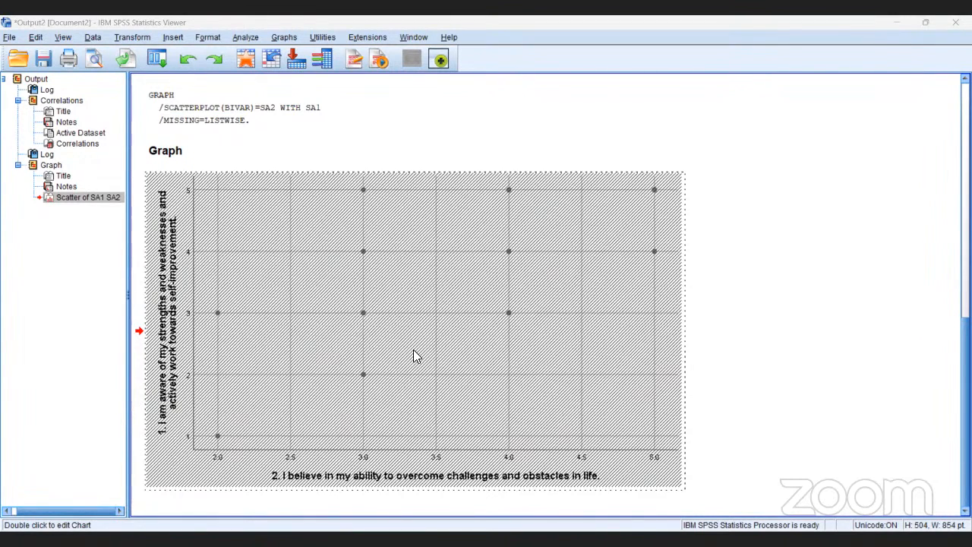
Compare the fitted SA1 and SA2 scatterplot with the Pearson correlations in the table above it
scroll(348, 195, up, 3)
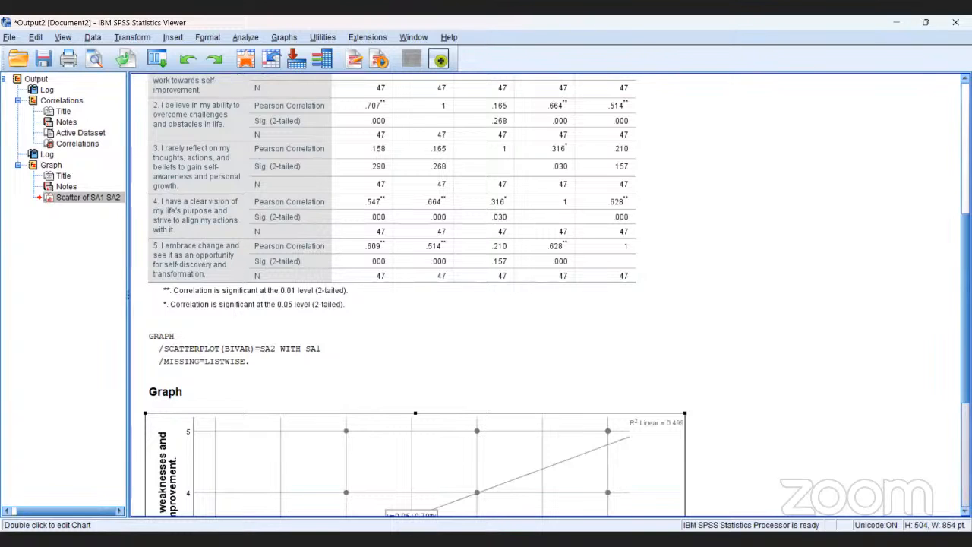
scroll(487, 296, down, 5)
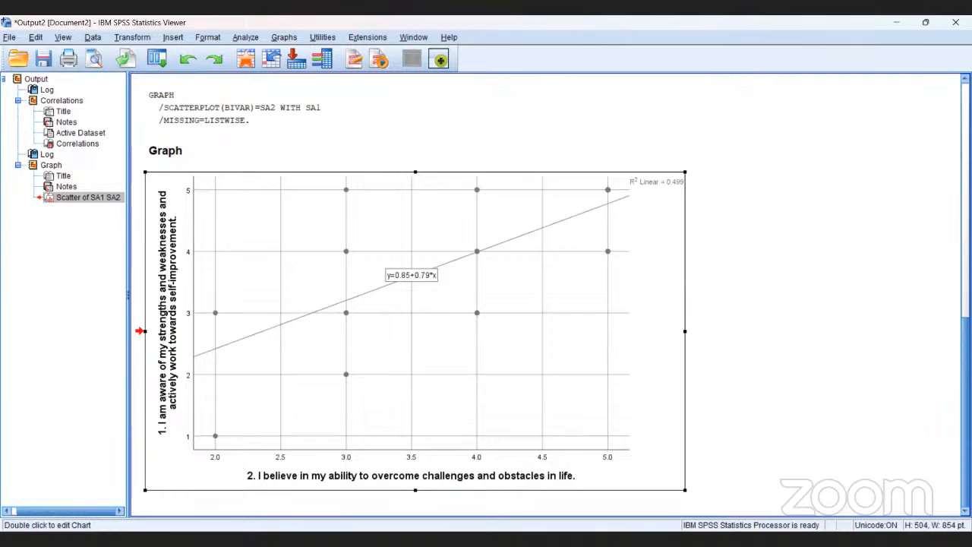
click(783, 365)
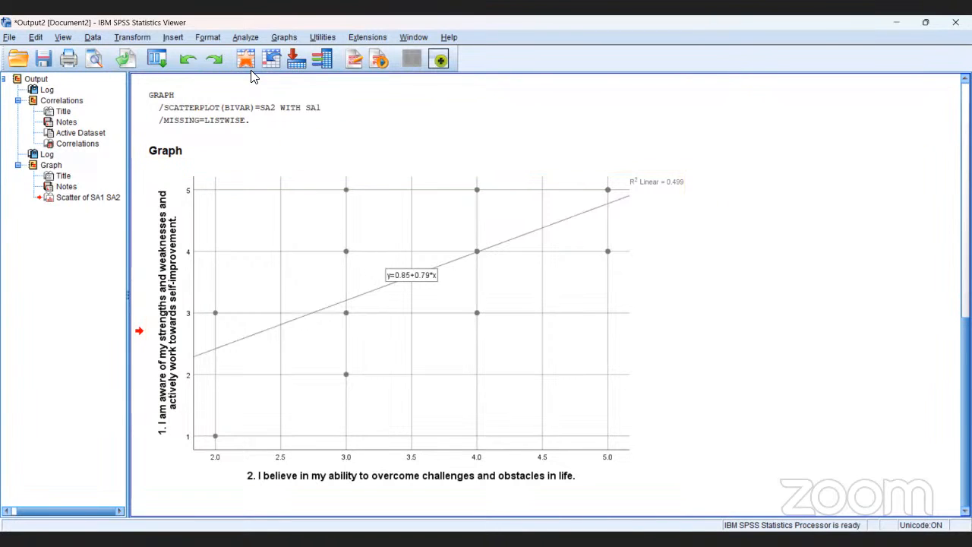
Create another simple scatterplot, keeping item 1 on the Y axis and replacing the X axis variable with item 3 (rarely reflect on my thoughts)
click(282, 38)
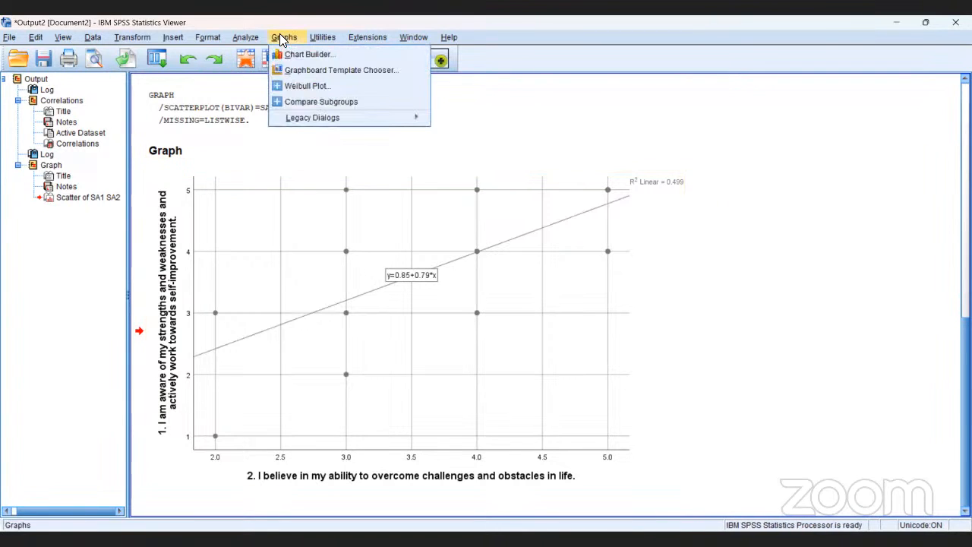
mouse_move(306, 122)
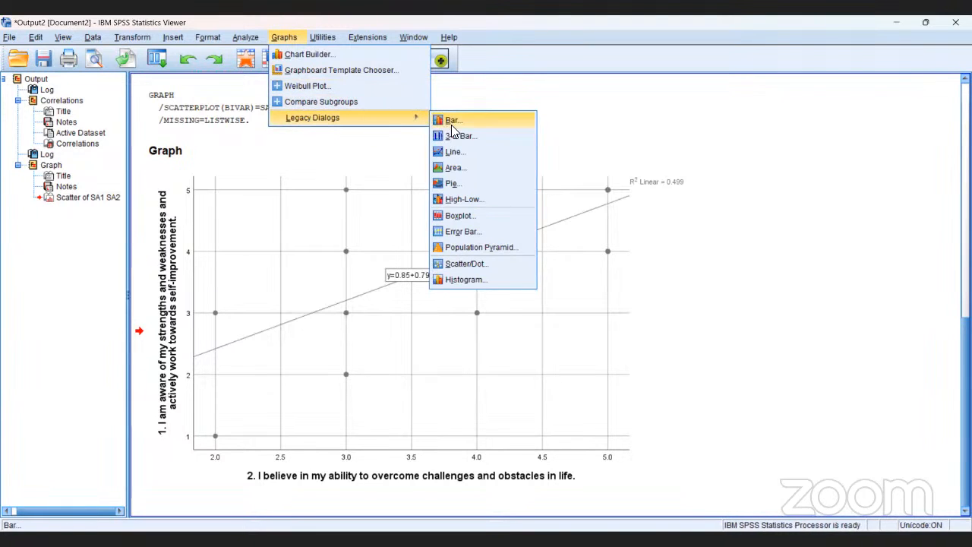
click(482, 264)
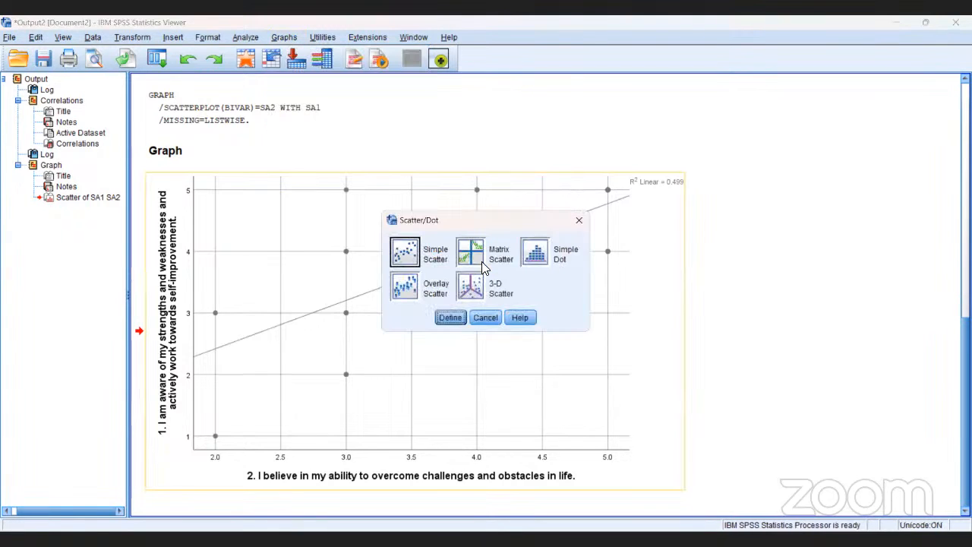
click(413, 266)
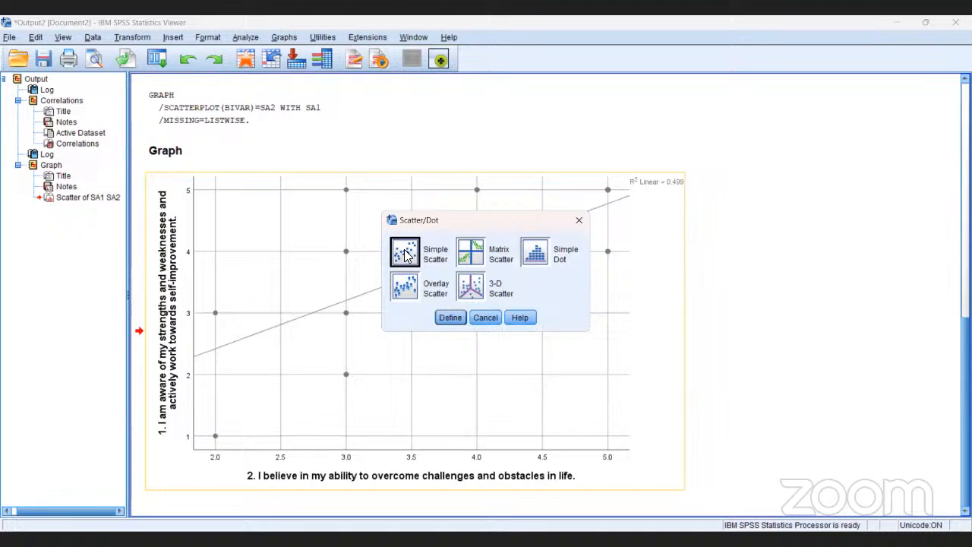
click(456, 318)
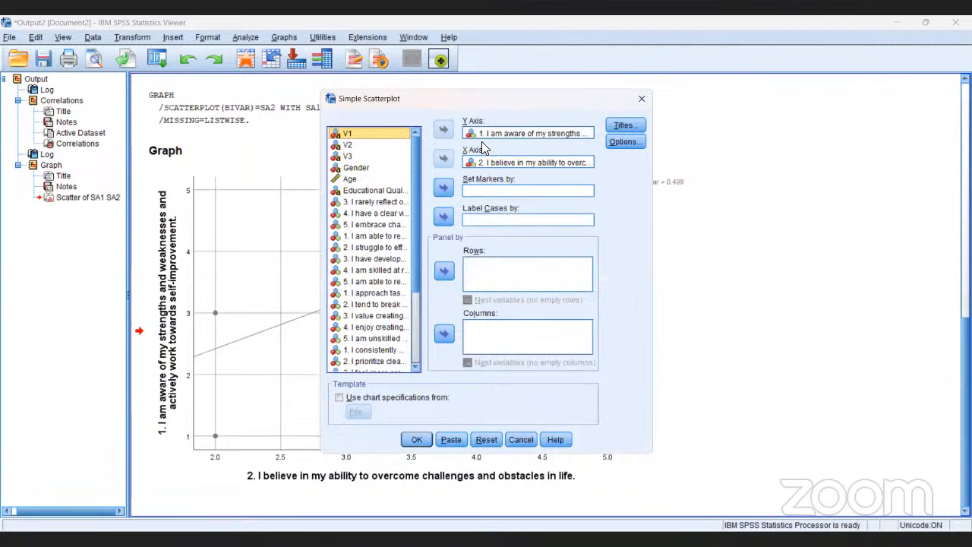
click(488, 163)
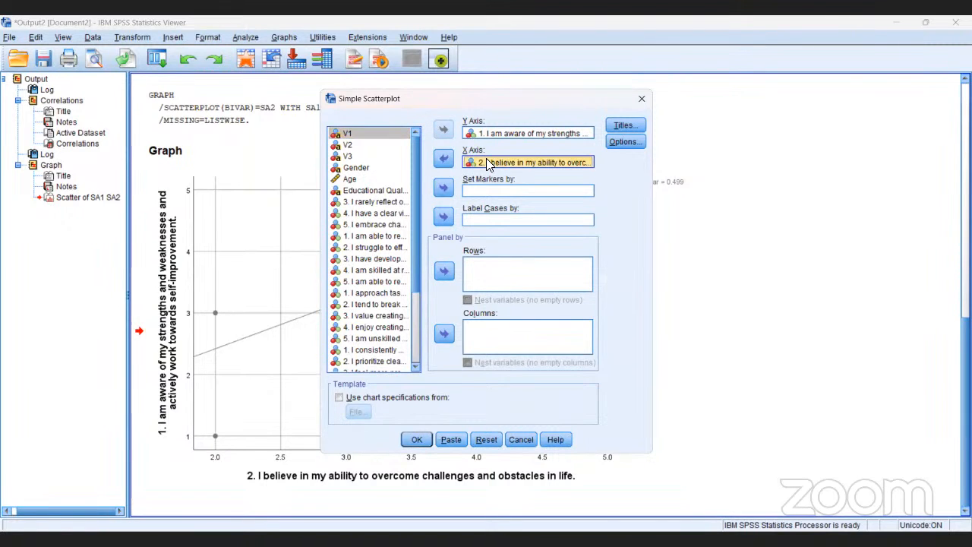
click(447, 156)
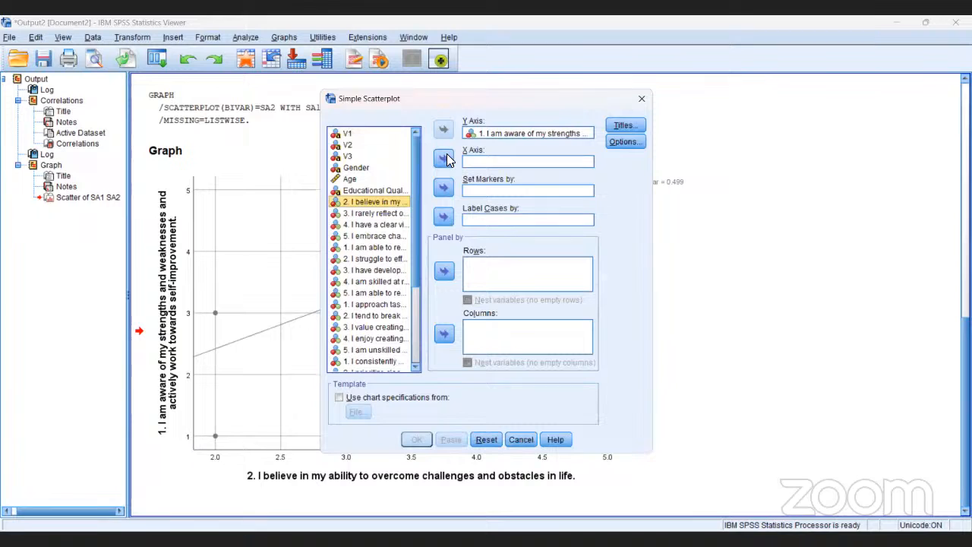
click(382, 211)
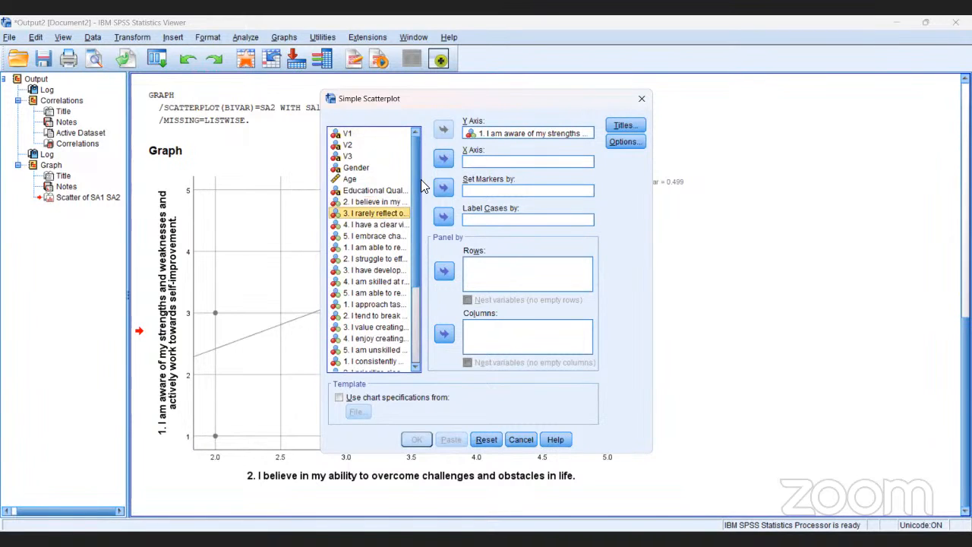
click(444, 158)
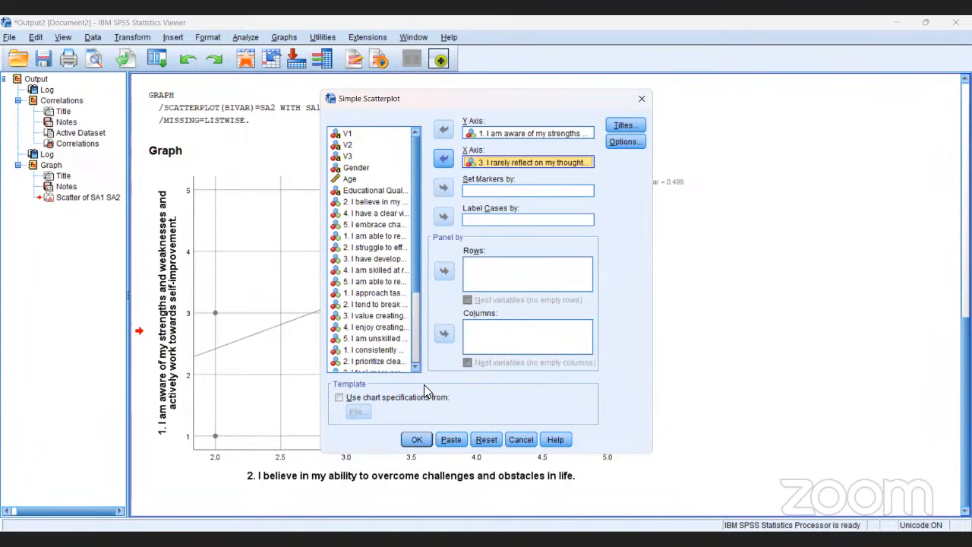
click(419, 438)
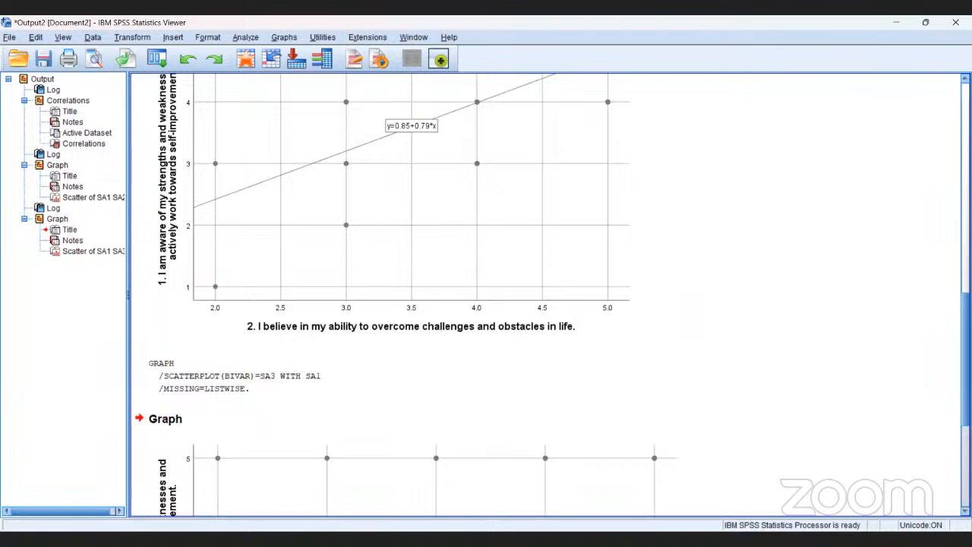
Open the scatterplot of SA1 and SA3 for editing and add a linear fit line with its equation
scroll(546, 295, down, 5)
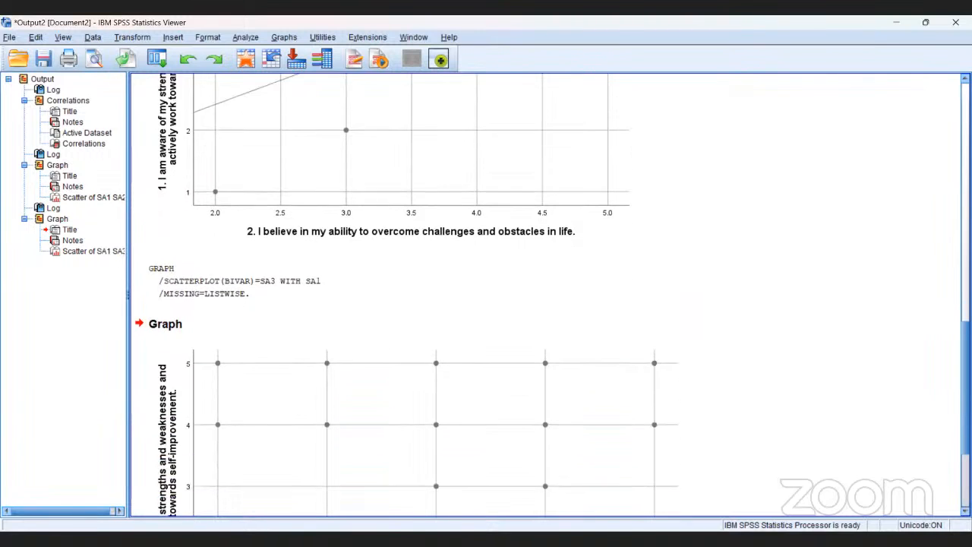
scroll(552, 295, down, 1)
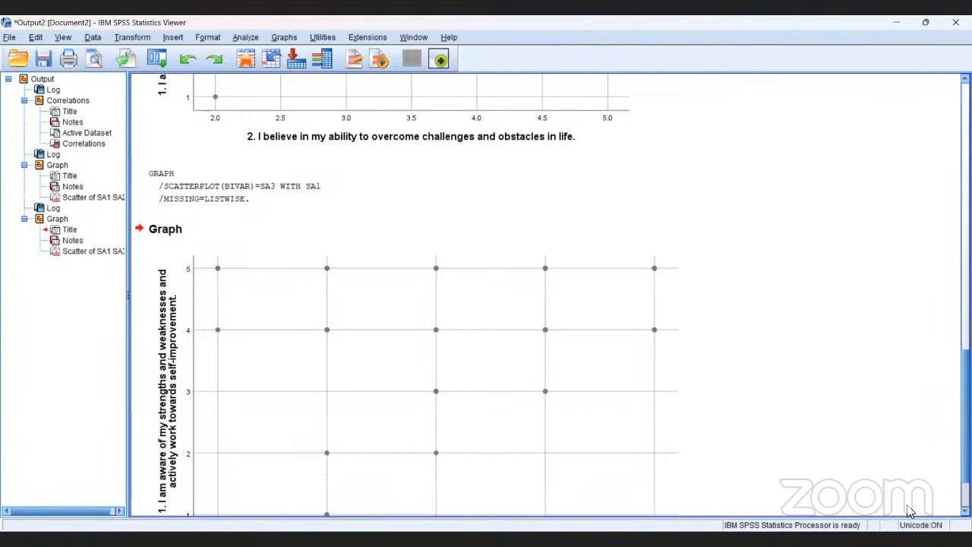
click(471, 361)
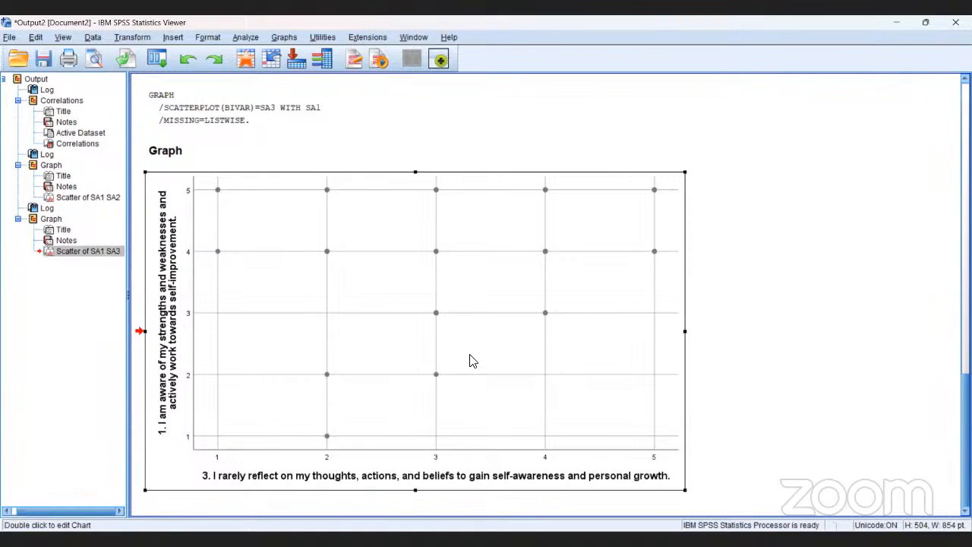
double_click(471, 361)
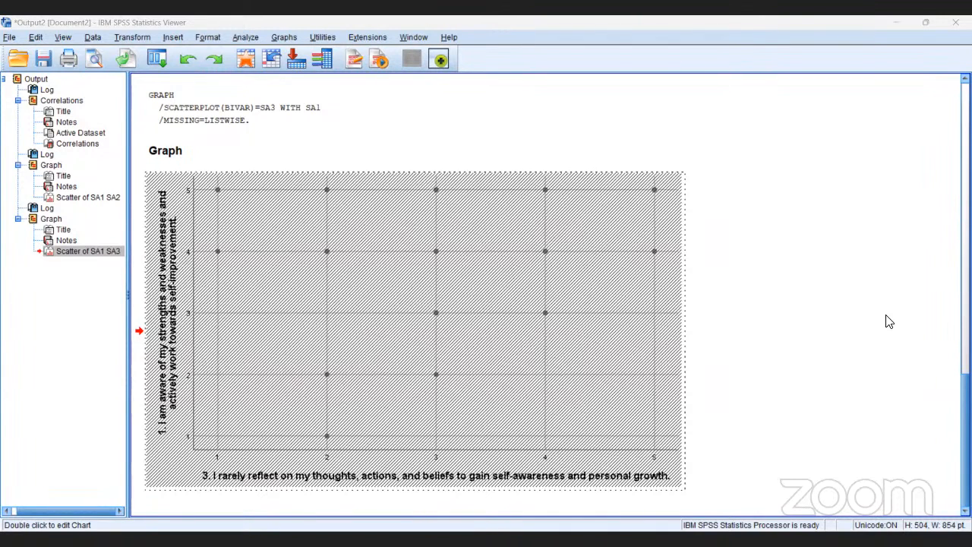
Compare the fit lines and R² values of the SA1–SA2 and SA1–SA3 scatterplots
scroll(407, 267, up, 3)
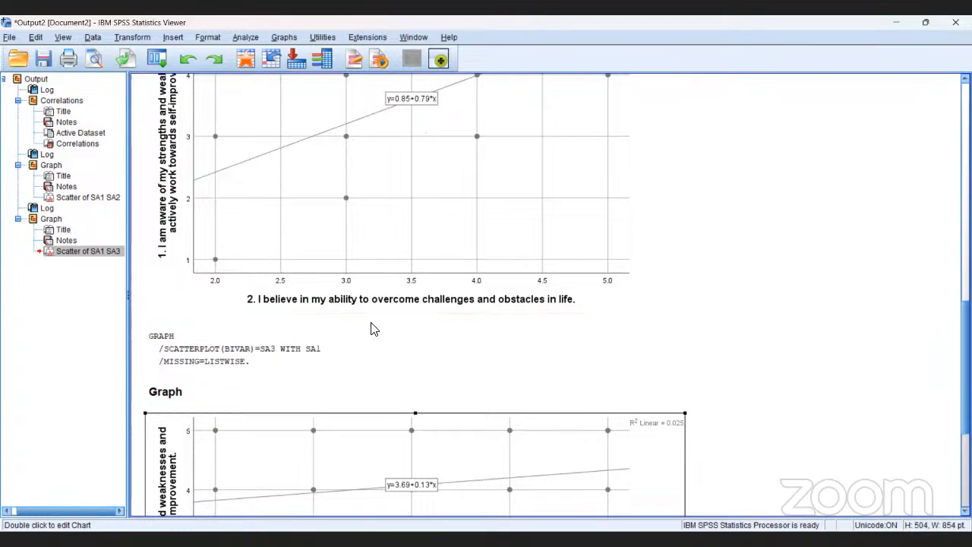
click(329, 450)
scroll(551, 295, down, 5)
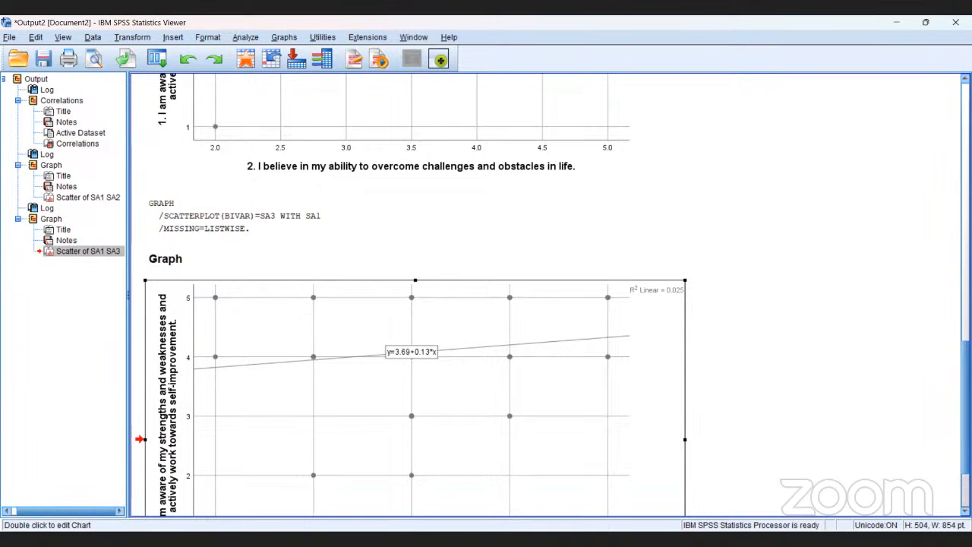
scroll(551, 295, up, 5)
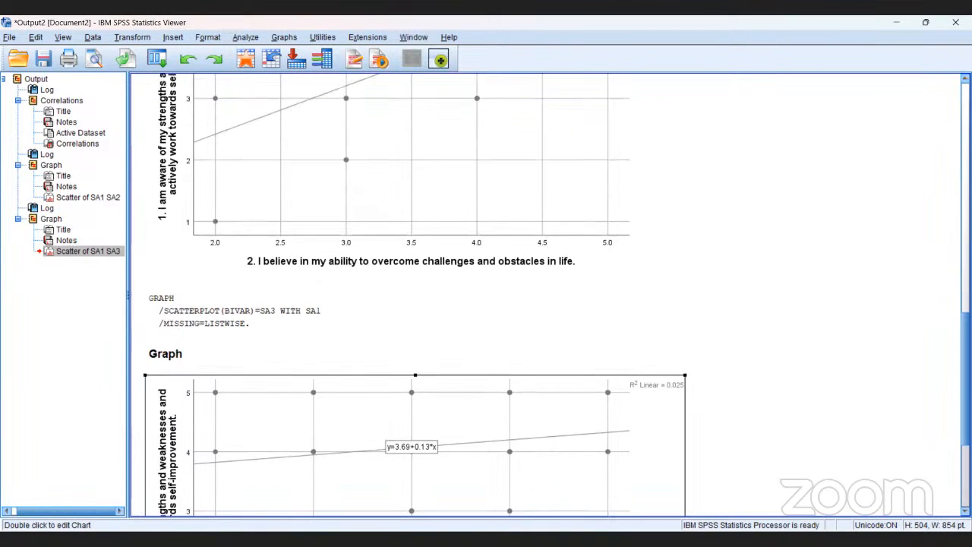
scroll(551, 295, up, 2)
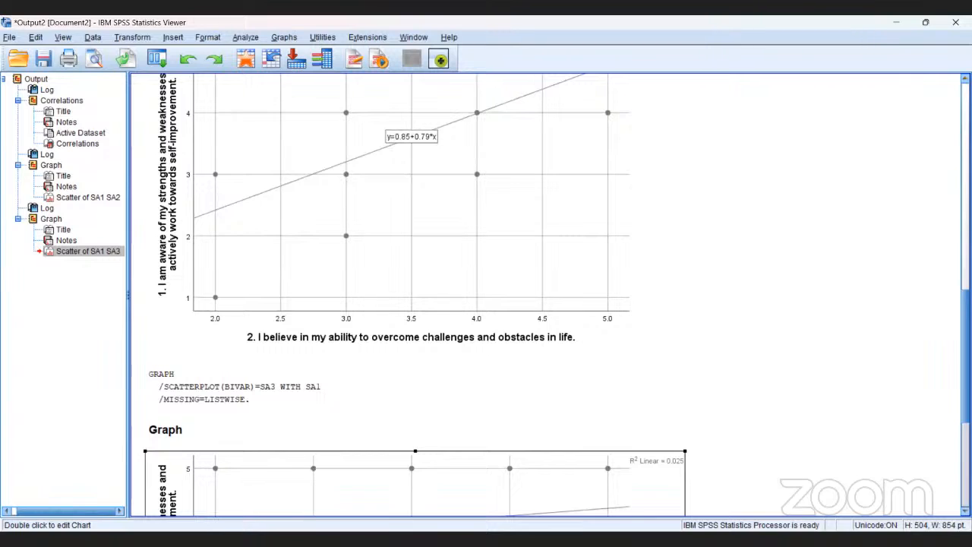